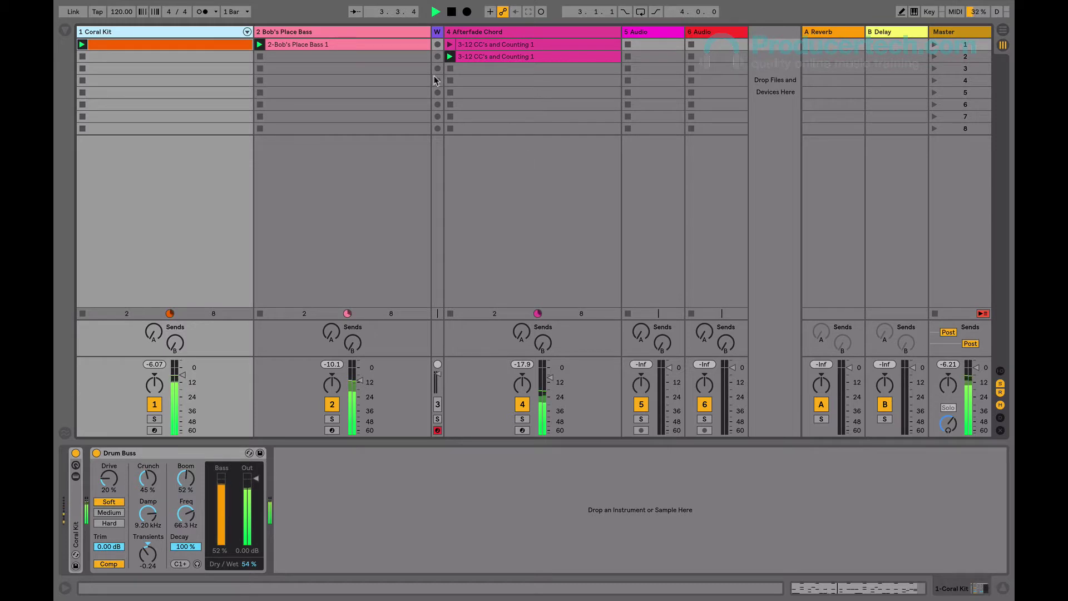
# View the devices on the Bob's Place Bass and Afterfade Chord tracks
pyautogui.click(381, 31)
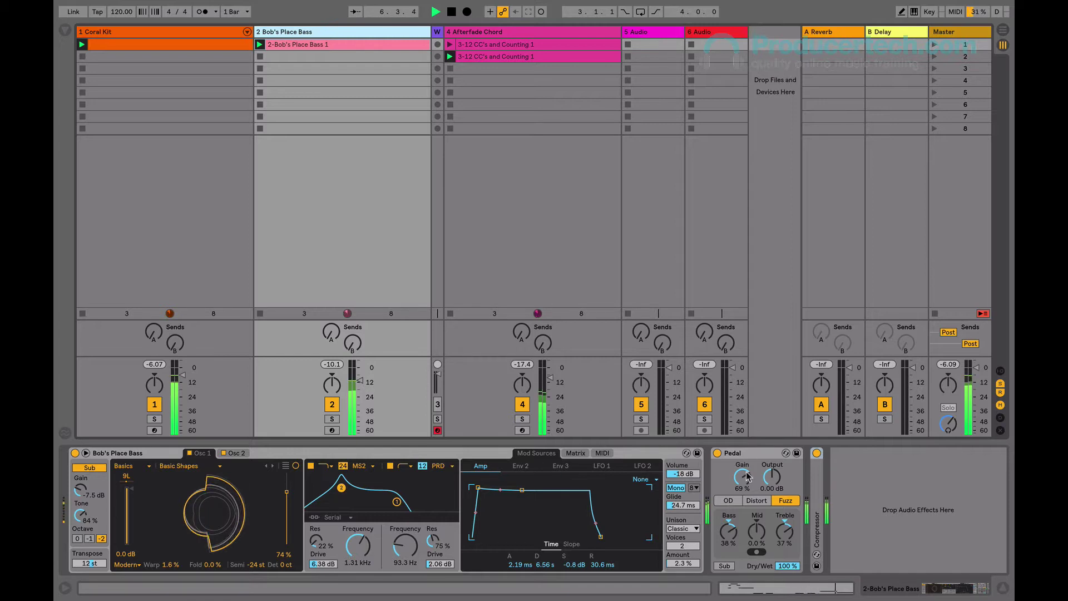
pyautogui.click(525, 34)
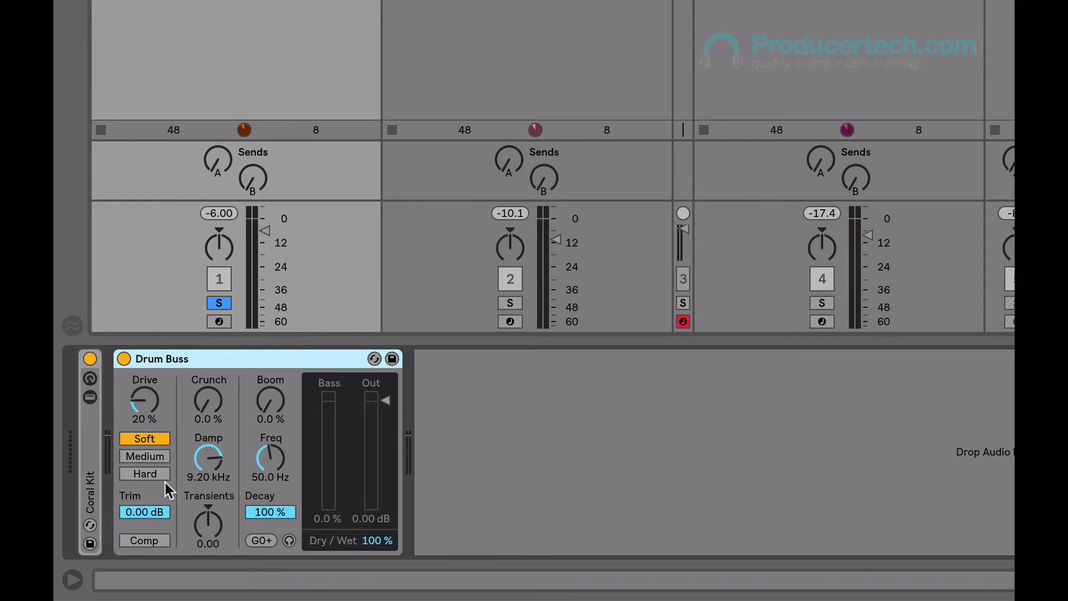
# Start playback and compare the drums with Drum Buss bypassed and active
pyautogui.press('space')
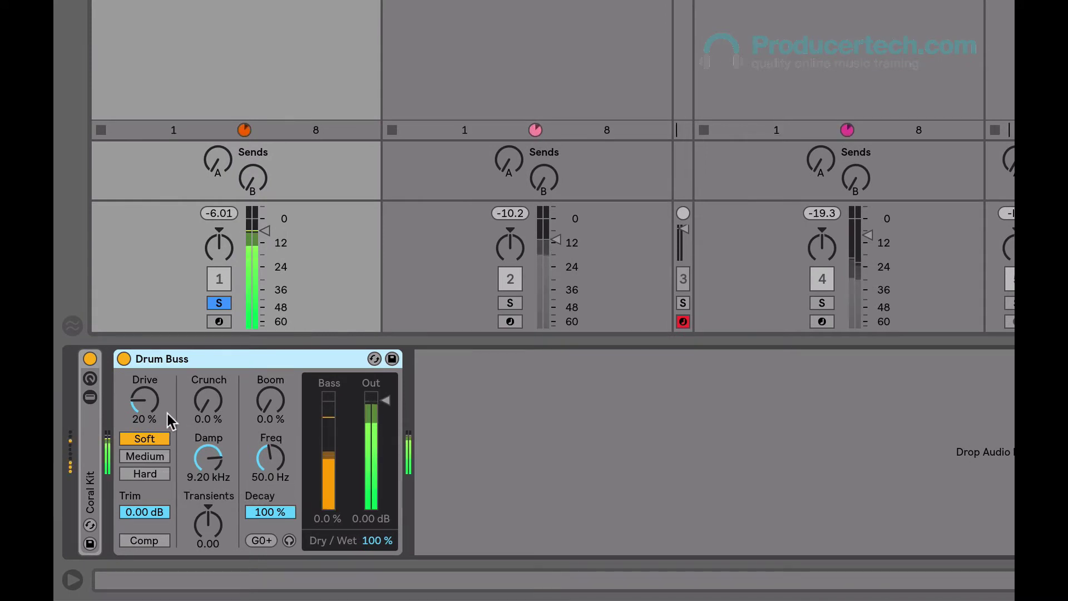
pyautogui.click(125, 356)
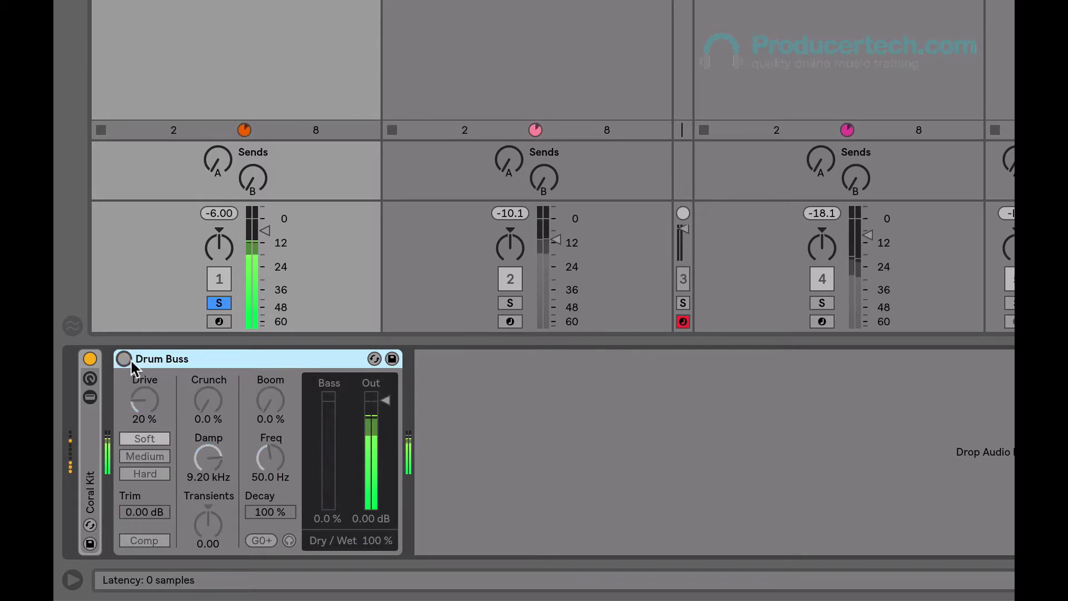
pyautogui.click(122, 358)
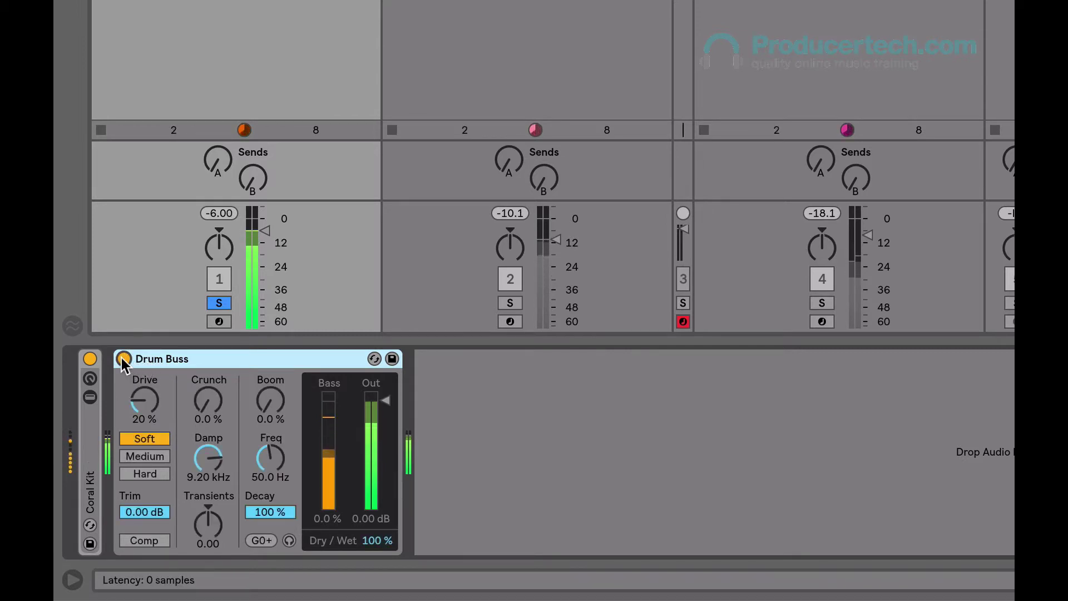
# Set Drum Buss to Hard drive mode with Drive raised to 84%
pyautogui.click(158, 455)
pyautogui.click(158, 475)
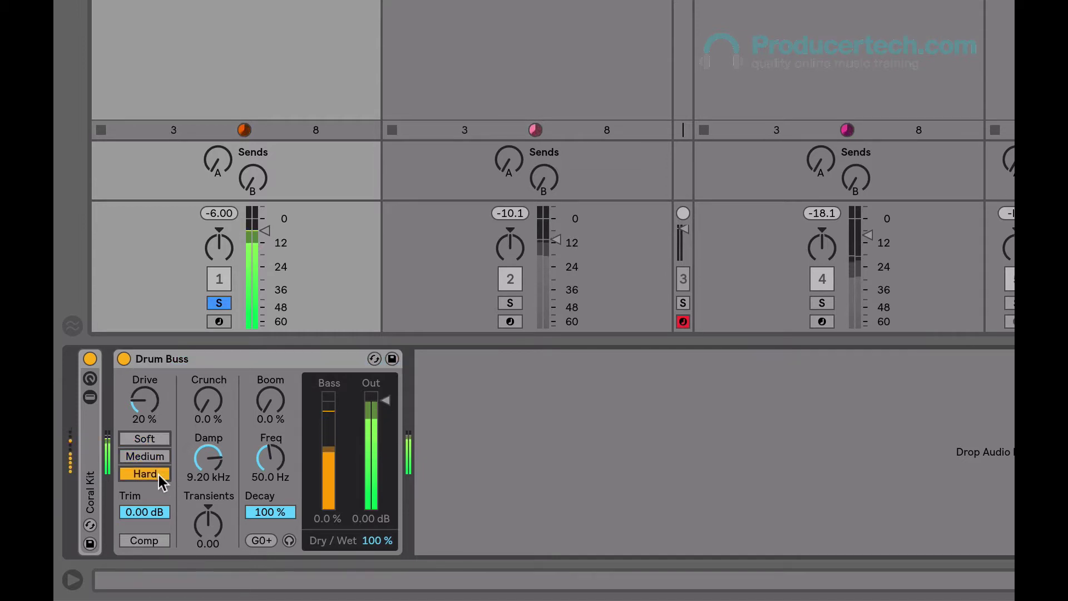
pyautogui.click(163, 456)
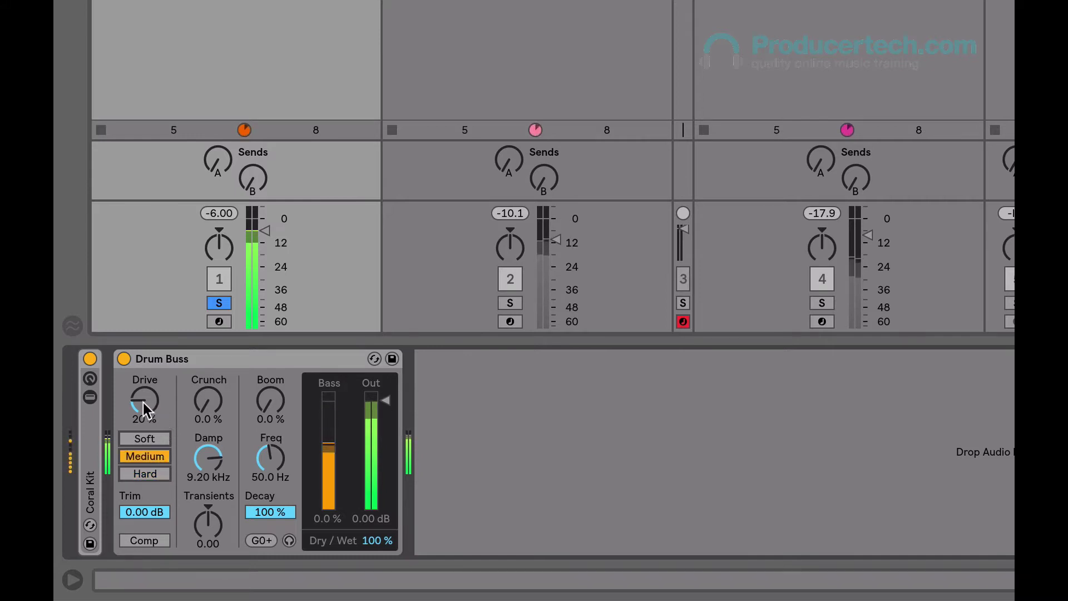
pyautogui.moveTo(145, 411)
pyautogui.mouseDown()
pyautogui.moveTo(146, 374)
pyautogui.moveTo(159, 410)
pyautogui.moveTo(147, 397)
pyautogui.mouseUp()
pyautogui.click(146, 473)
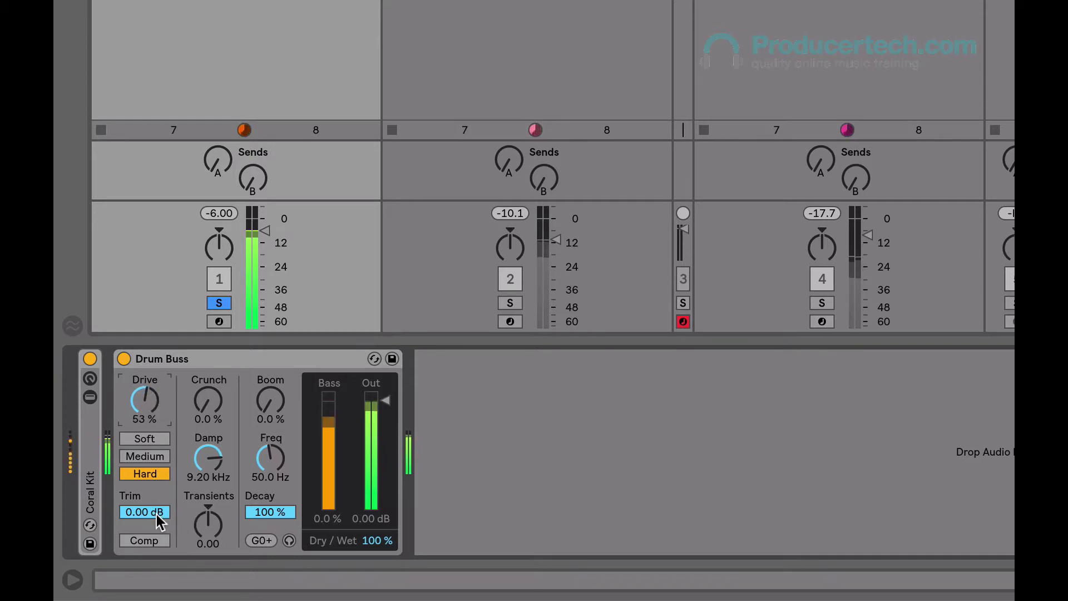
# Lower Trim, turn on Drum Buss compression and A/B the device
pyautogui.moveTo(151, 511)
pyautogui.mouseDown()
pyautogui.moveTo(152, 573)
pyautogui.moveTo(151, 511)
pyautogui.mouseUp()
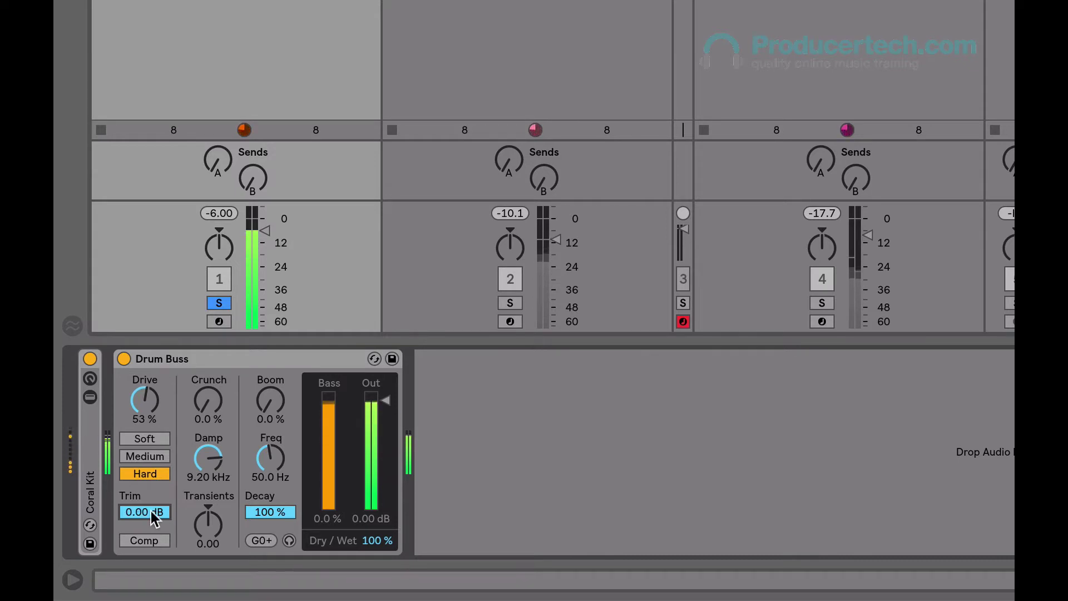
pyautogui.click(151, 540)
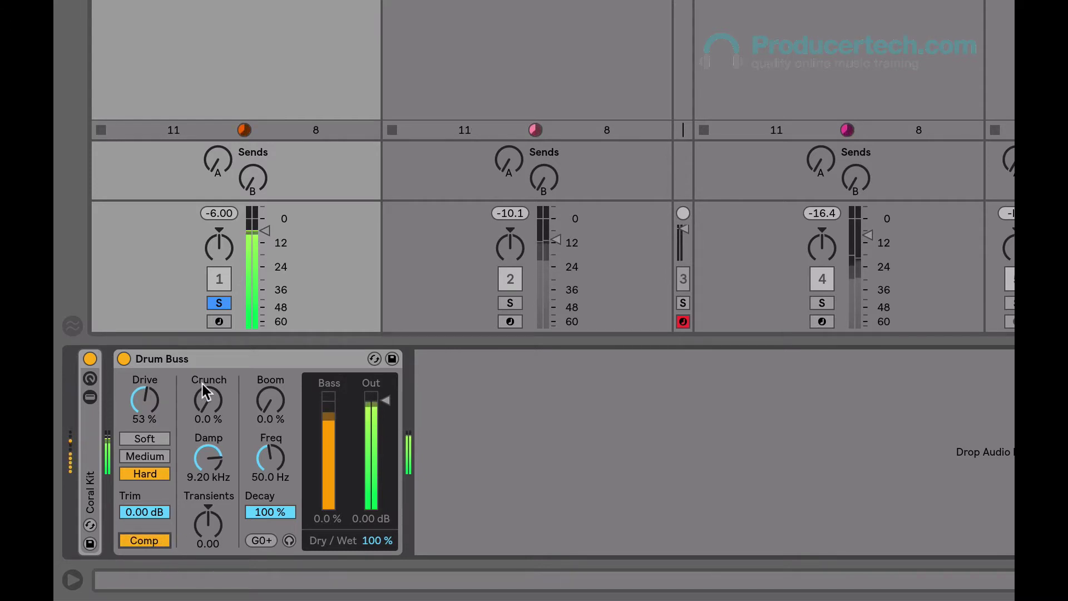
pyautogui.click(123, 359)
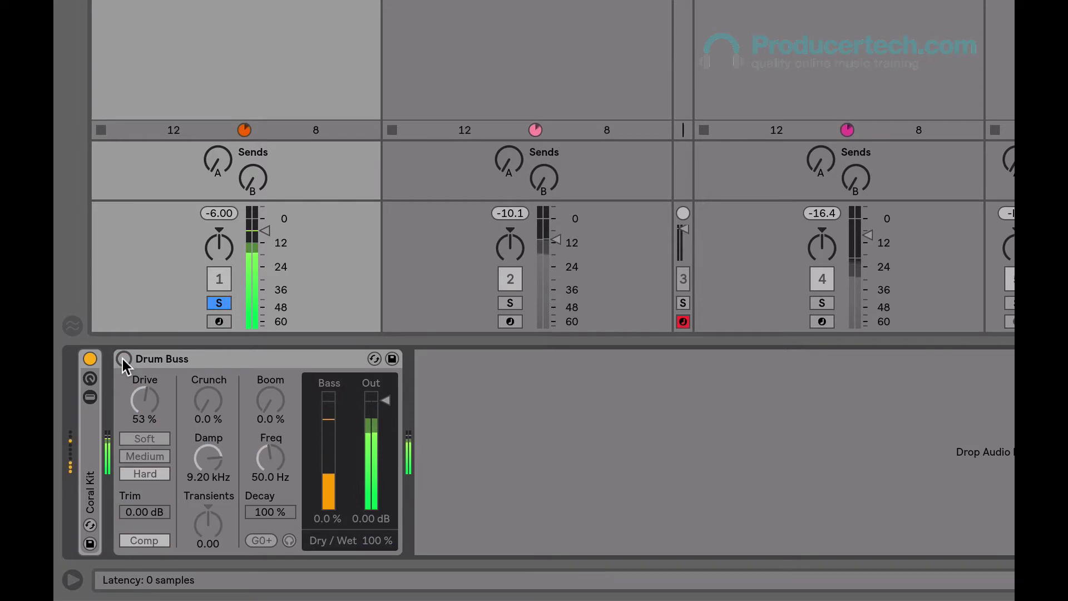
pyautogui.click(122, 359)
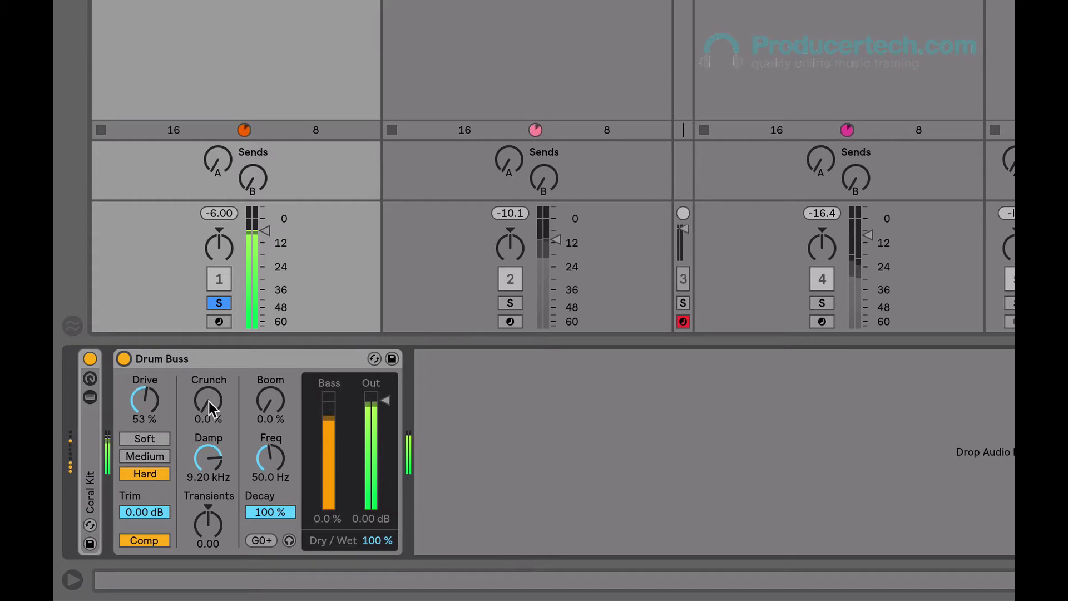
# Raise Crunch to 24% and begin lowering Damp toward 7.84 kHz
pyautogui.moveTo(209, 402); pyautogui.dragTo(209, 358)
pyautogui.moveTo(222, 457)
pyautogui.mouseDown()
pyautogui.moveTo(222, 485)
pyautogui.moveTo(222, 455)
pyautogui.mouseUp()
# Ease Crunch back to 18% and pull Transients negative
pyautogui.moveTo(211, 402); pyautogui.dragTo(211, 415)
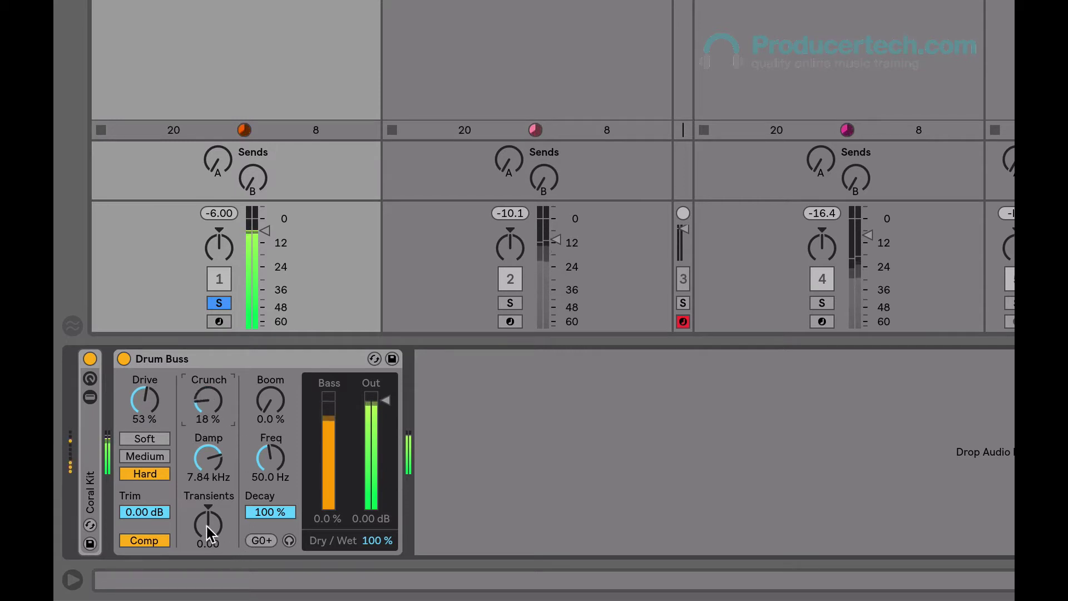
pyautogui.moveTo(207, 527); pyautogui.dragTo(208, 532)
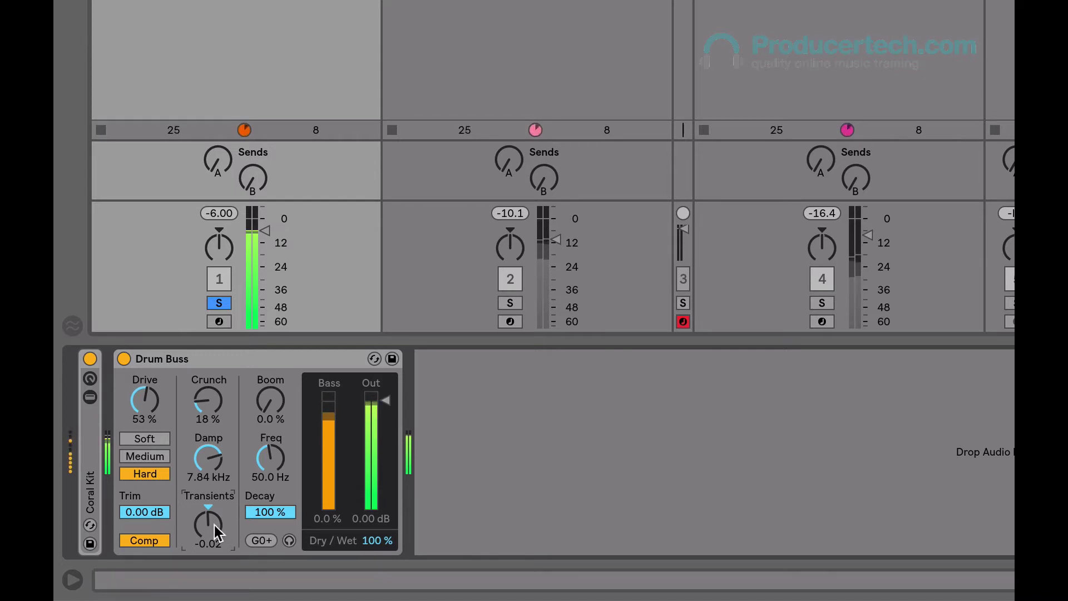
pyautogui.moveTo(213, 526); pyautogui.dragTo(192, 546)
# Compare compression off and on, then reset Transients to roughly 0
pyautogui.click(159, 540)
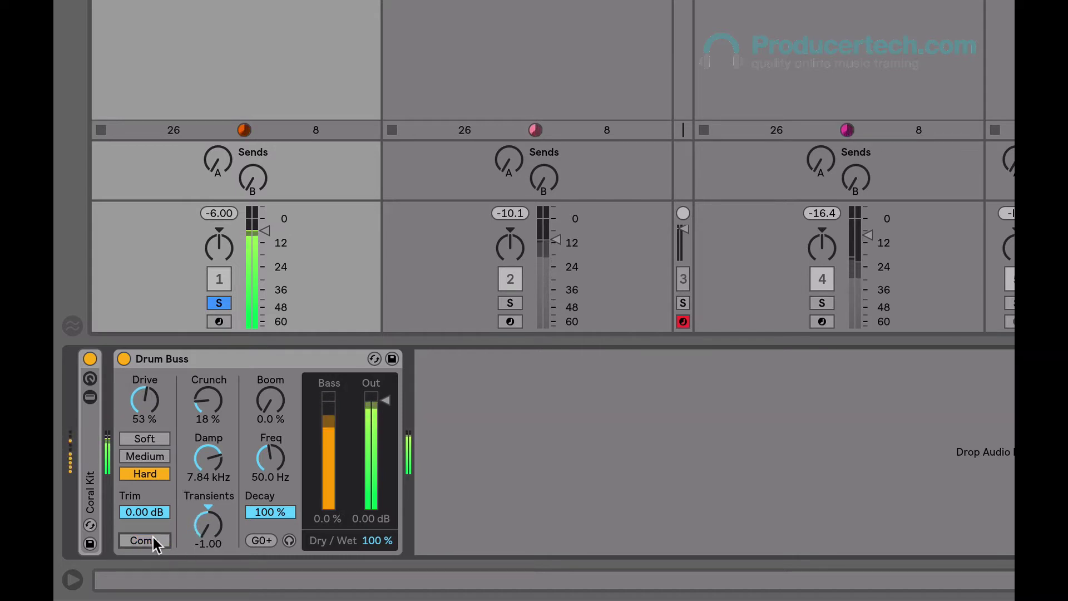
pyautogui.click(156, 540)
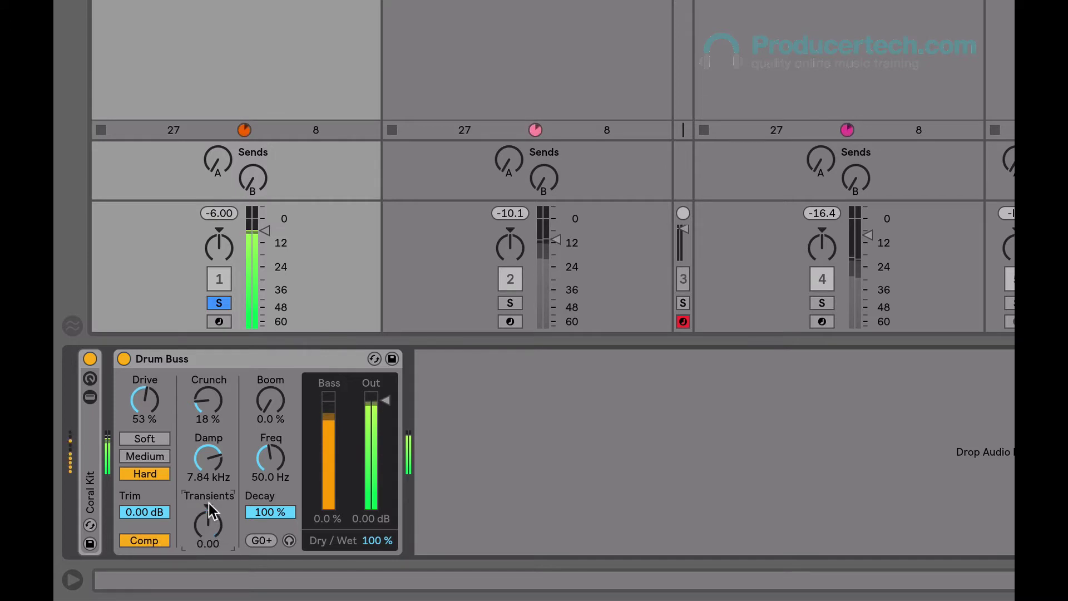
pyautogui.click(206, 530)
pyautogui.press('Delete')
pyautogui.moveTo(208, 527); pyautogui.dragTo(208, 559)
# Raise Boom to 100% and monitor the Boom bass signal alone
pyautogui.click(273, 401)
pyautogui.moveTo(268, 405); pyautogui.dragTo(268, 351)
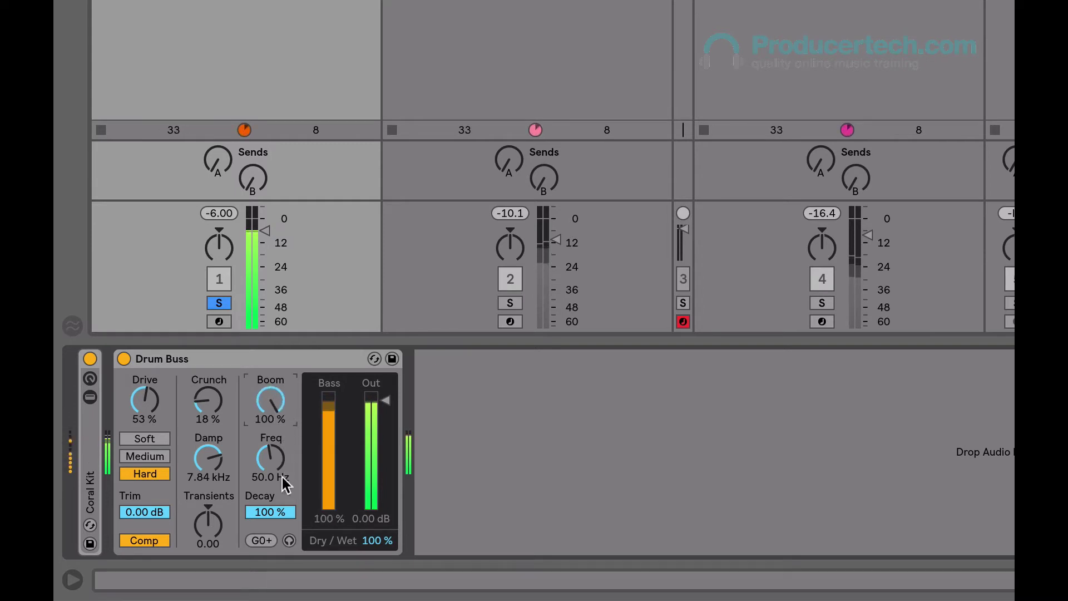
pyautogui.click(271, 462)
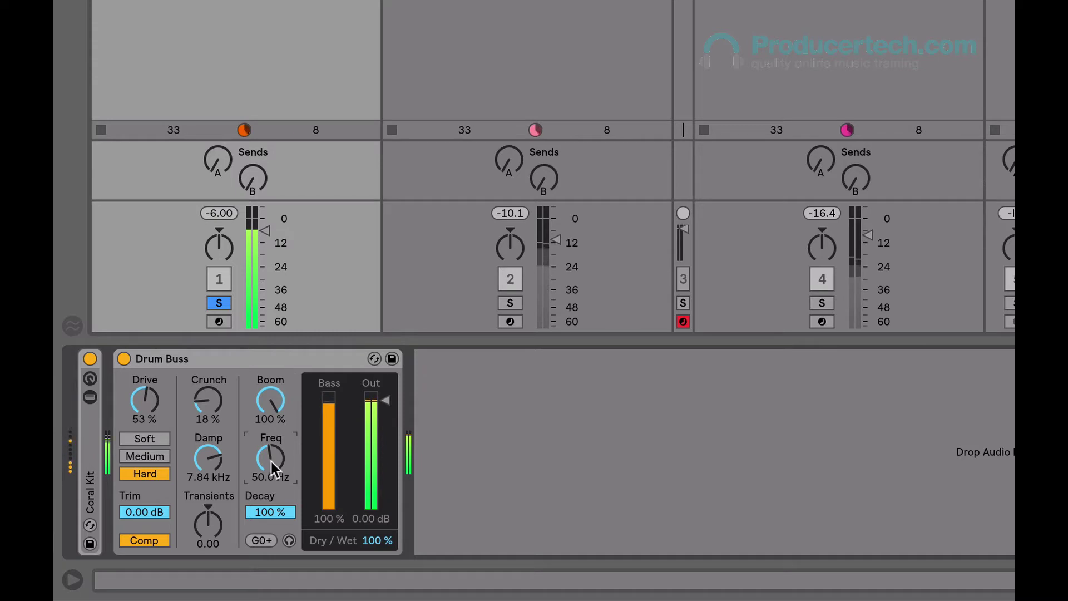
pyautogui.click(288, 540)
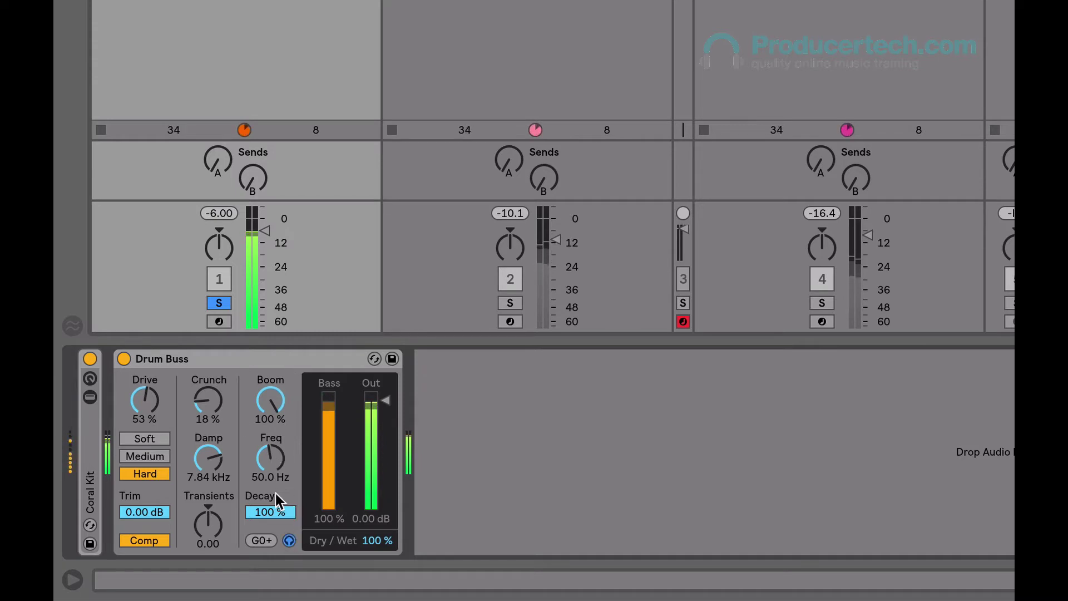
# Switch Drum Buss to Medium drive at 48%, cut Trim and turn compression off
pyautogui.click(145, 457)
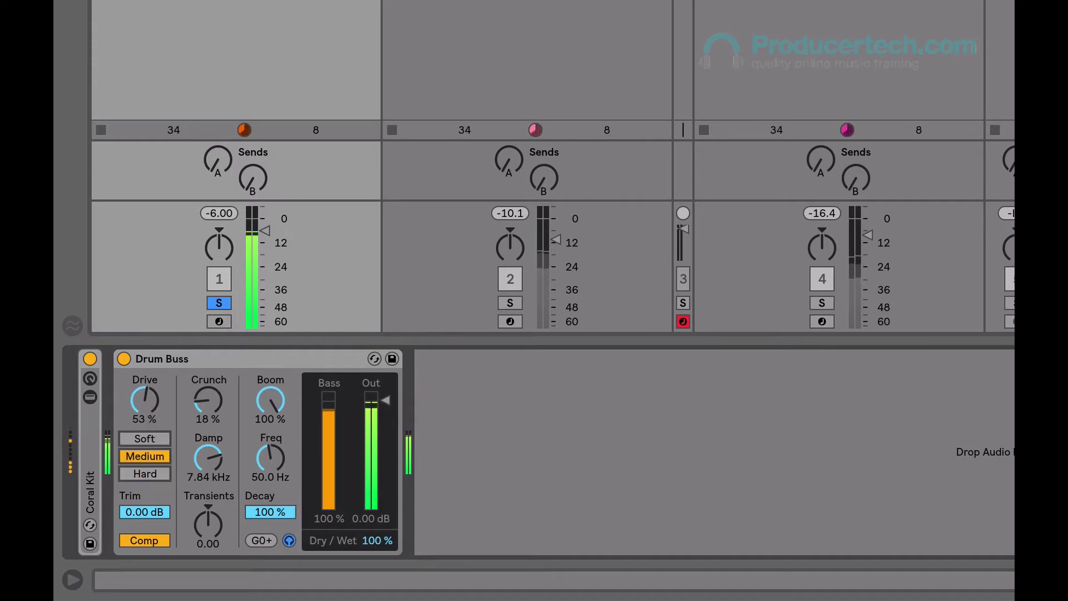
pyautogui.moveTo(146, 402); pyautogui.dragTo(146, 412)
pyautogui.moveTo(144, 512); pyautogui.dragTo(144, 539)
pyautogui.click(156, 540)
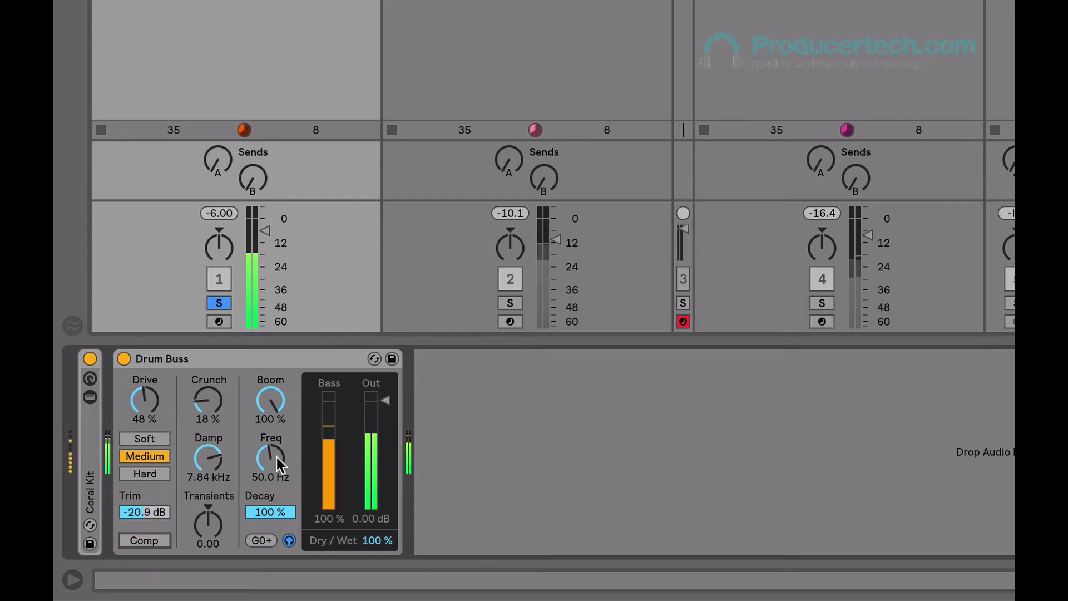
# Tune the Boom frequency to E1 (82.4 Hz) and lower Decay to 70%
pyautogui.moveTo(274, 457)
pyautogui.mouseDown()
pyautogui.moveTo(273, 447)
pyautogui.moveTo(272, 459)
pyautogui.mouseUp()
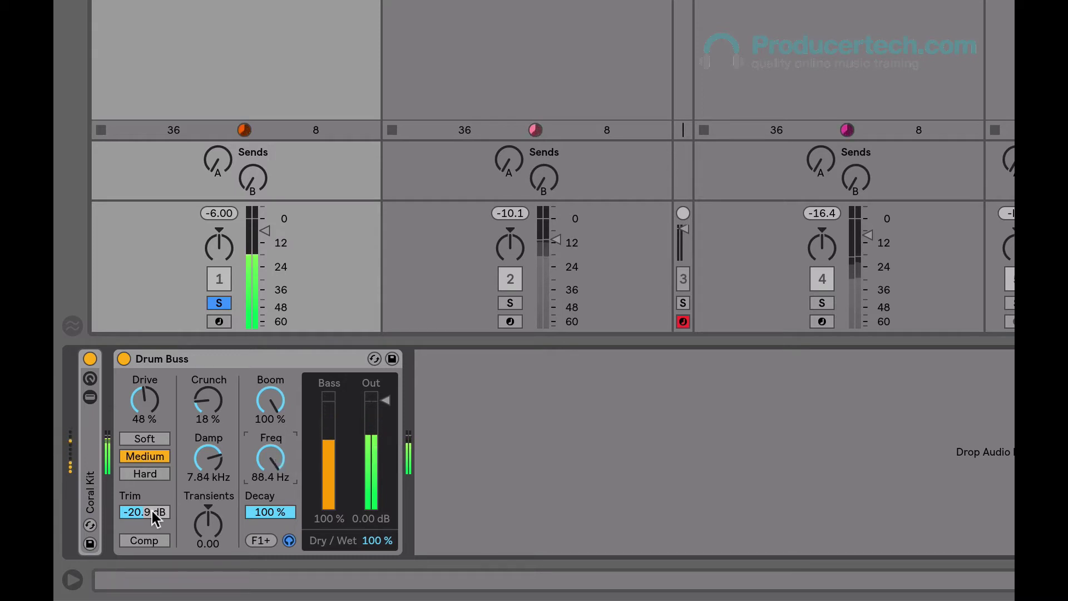
pyautogui.moveTo(153, 511); pyautogui.dragTo(153, 504)
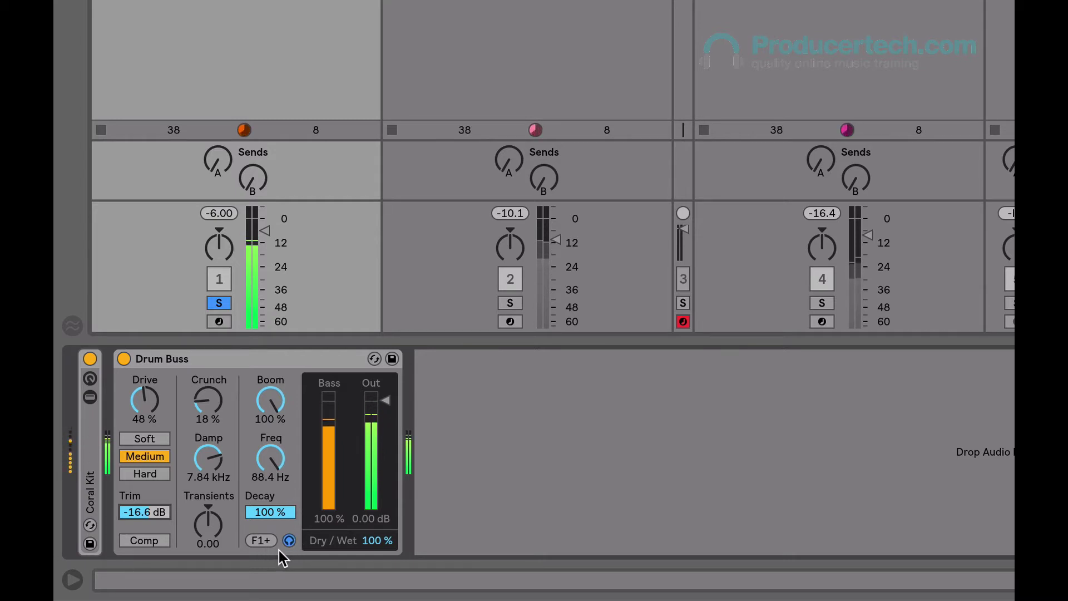
pyautogui.click(260, 543)
pyautogui.moveTo(275, 455); pyautogui.dragTo(275, 465)
pyautogui.click(262, 540)
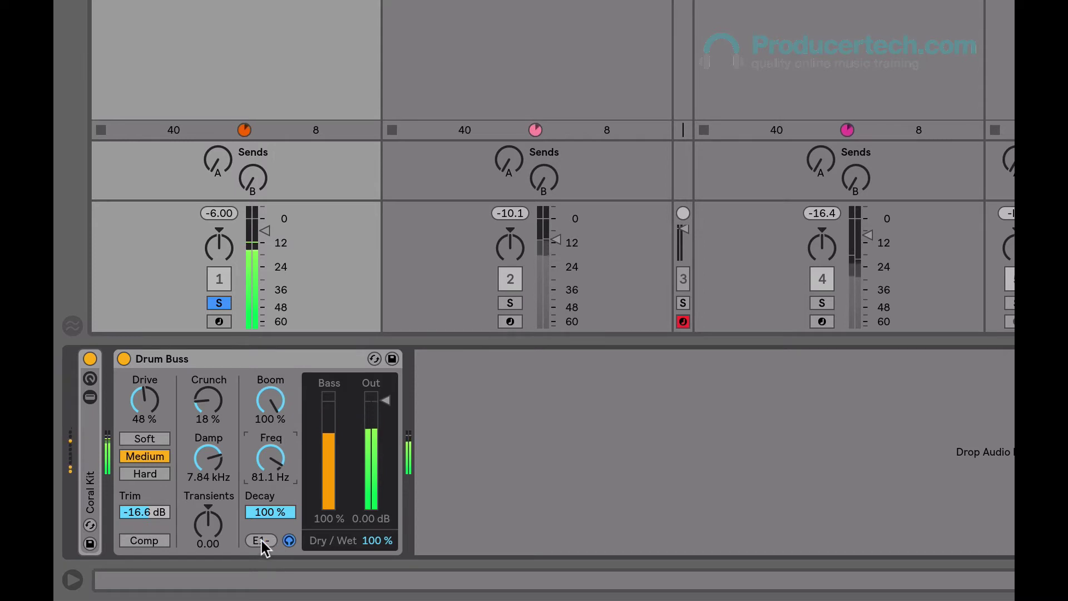
pyautogui.click(284, 514)
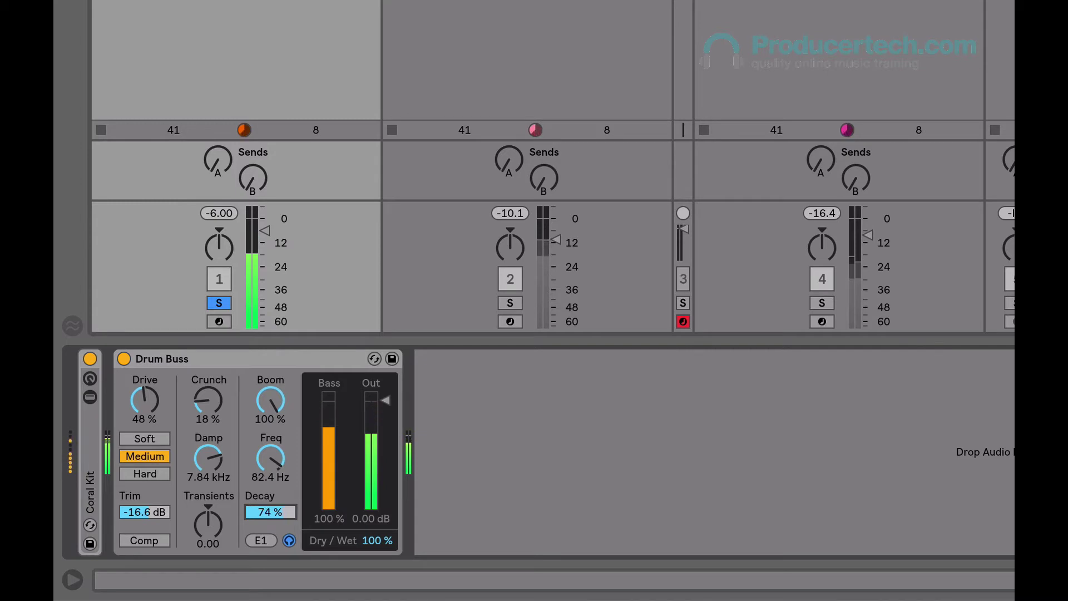
pyautogui.press('Down')
pyautogui.press('Down')
pyautogui.press('Down')
# Stop Boom monitoring; set Boom 65%, Drive 83%, compression on and Dry/Wet 46%
pyautogui.click(289, 540)
pyautogui.moveTo(278, 408); pyautogui.dragTo(278, 437)
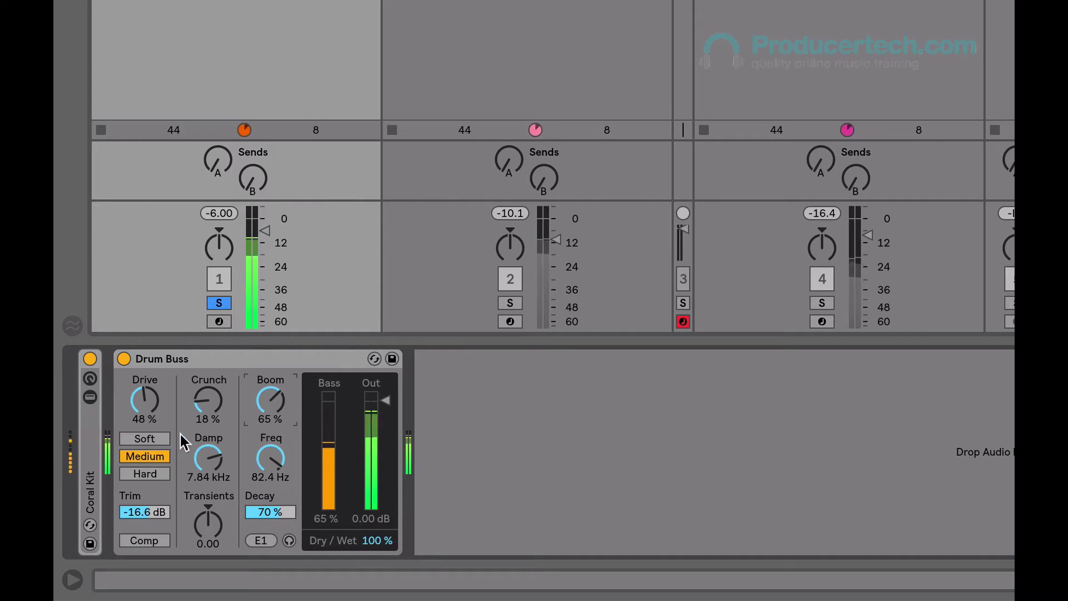
pyautogui.moveTo(142, 408); pyautogui.dragTo(142, 393)
pyautogui.click(144, 540)
pyautogui.moveTo(147, 513); pyautogui.dragTo(147, 503)
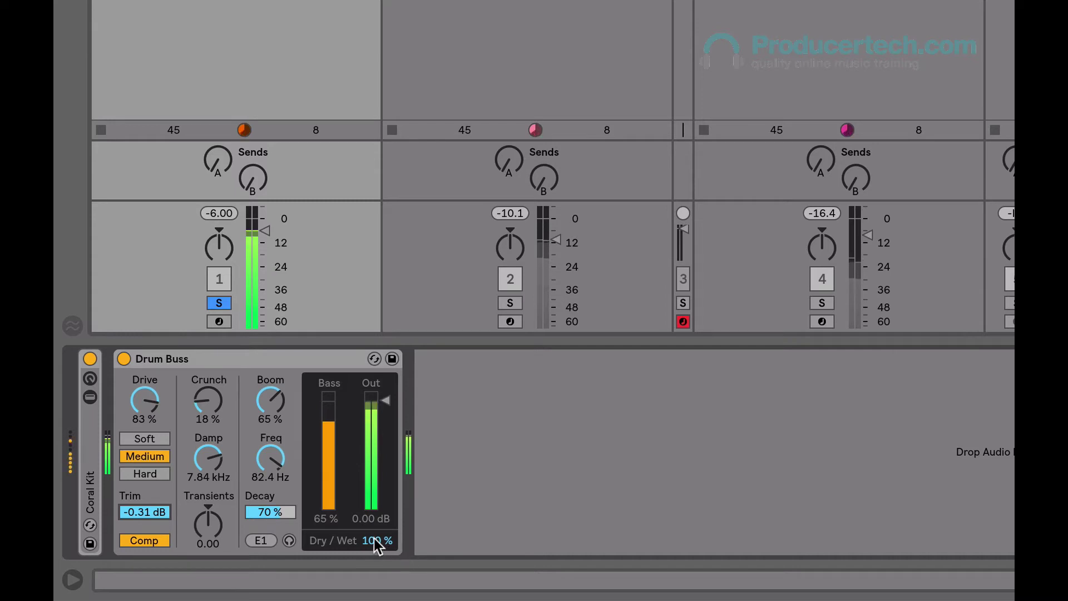
pyautogui.moveTo(374, 538); pyautogui.dragTo(373, 551)
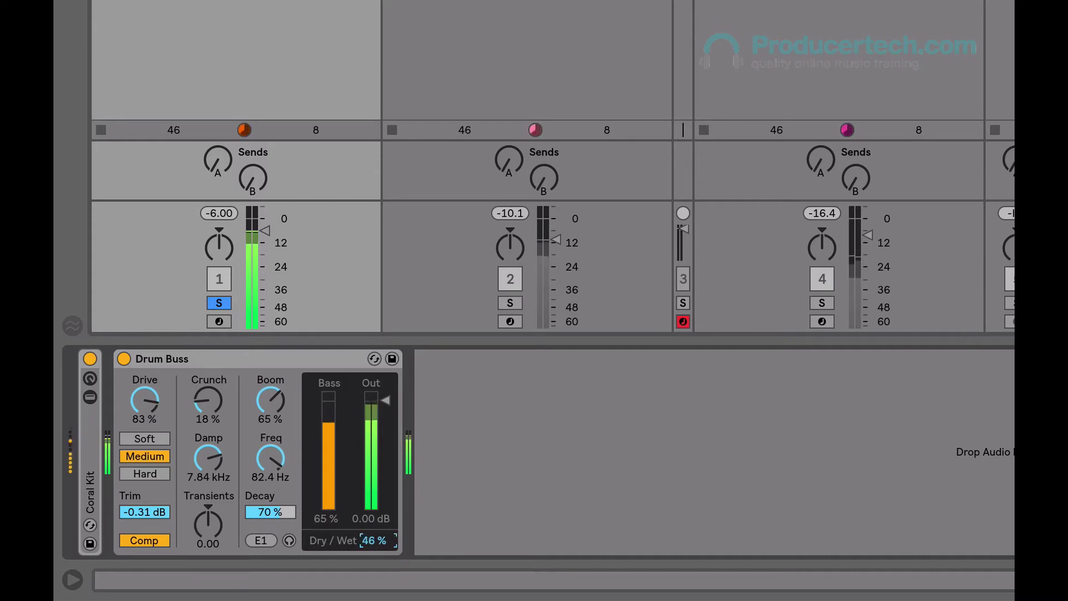
# A/B the Drum Buss and pull Transients slightly negative
pyautogui.click(126, 359)
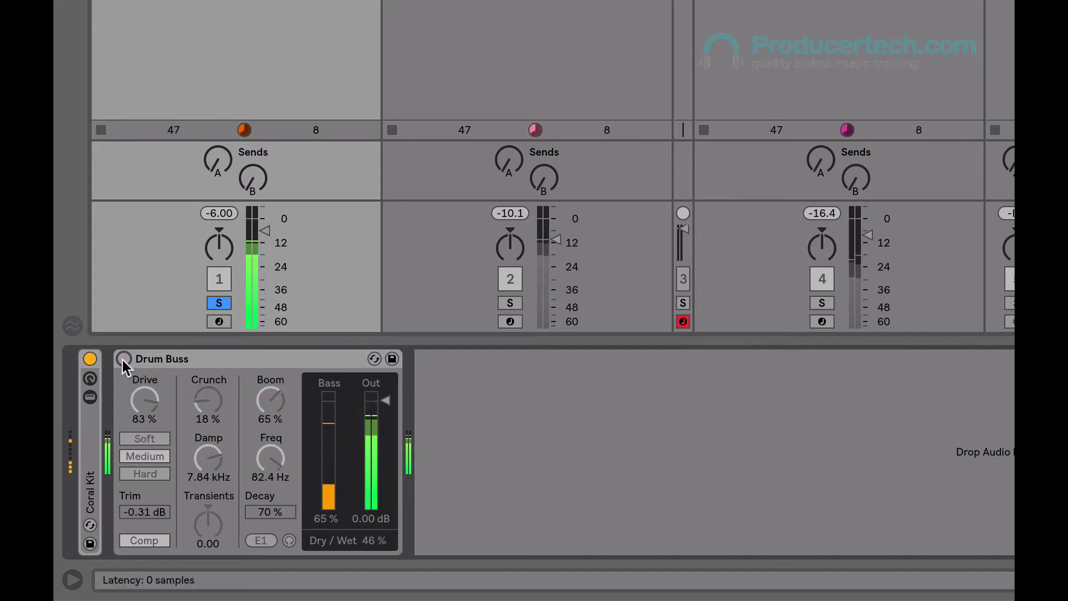
pyautogui.click(123, 358)
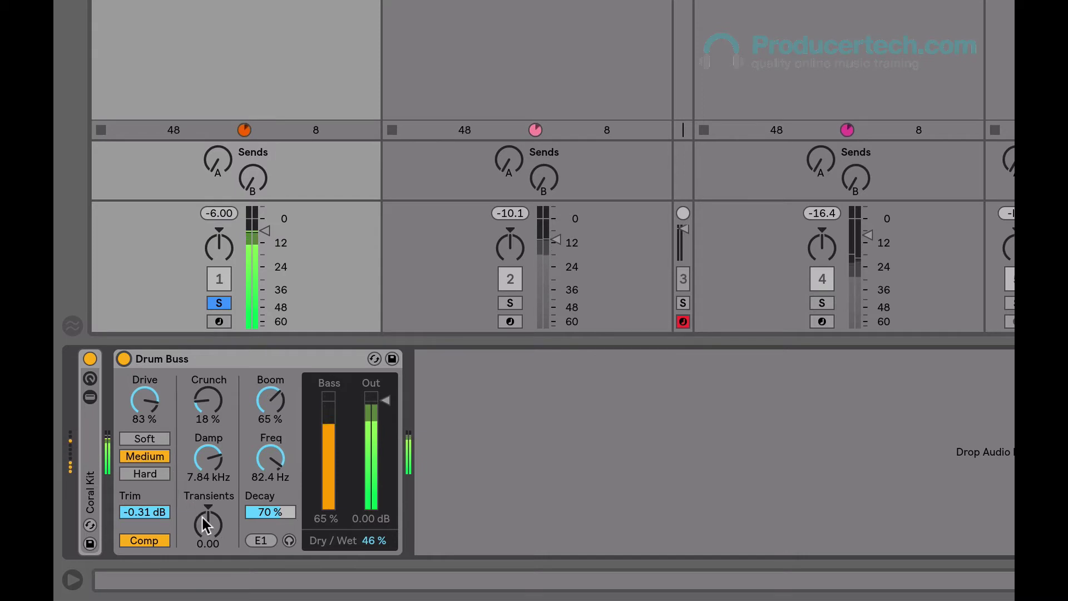
pyautogui.moveTo(204, 523); pyautogui.dragTo(204, 533)
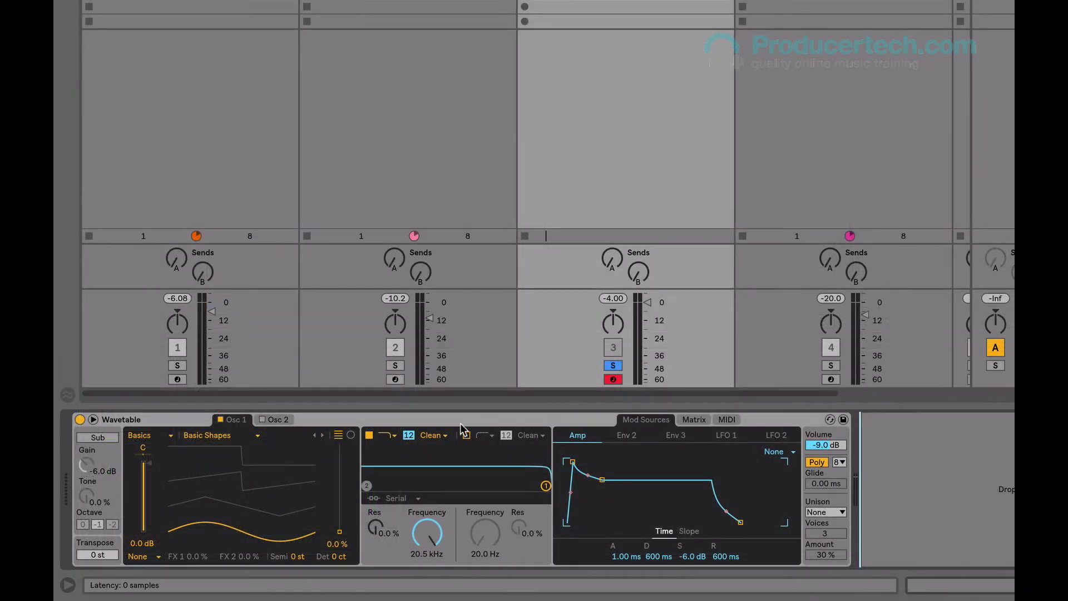
# Select the bass track's Wavetable device and expand it to full-size view
pyautogui.click(459, 416)
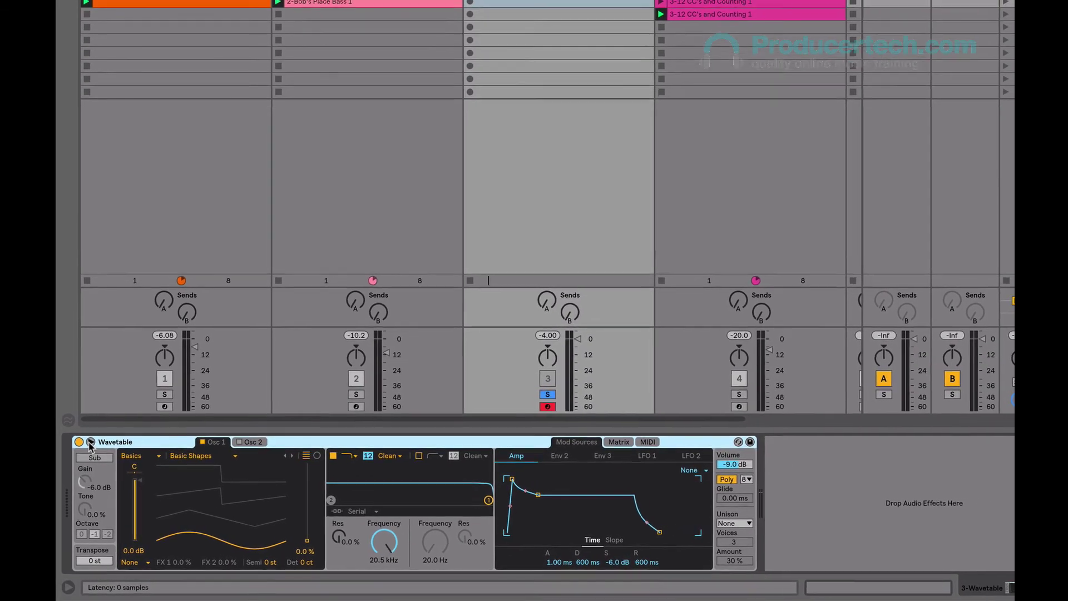
pyautogui.click(90, 437)
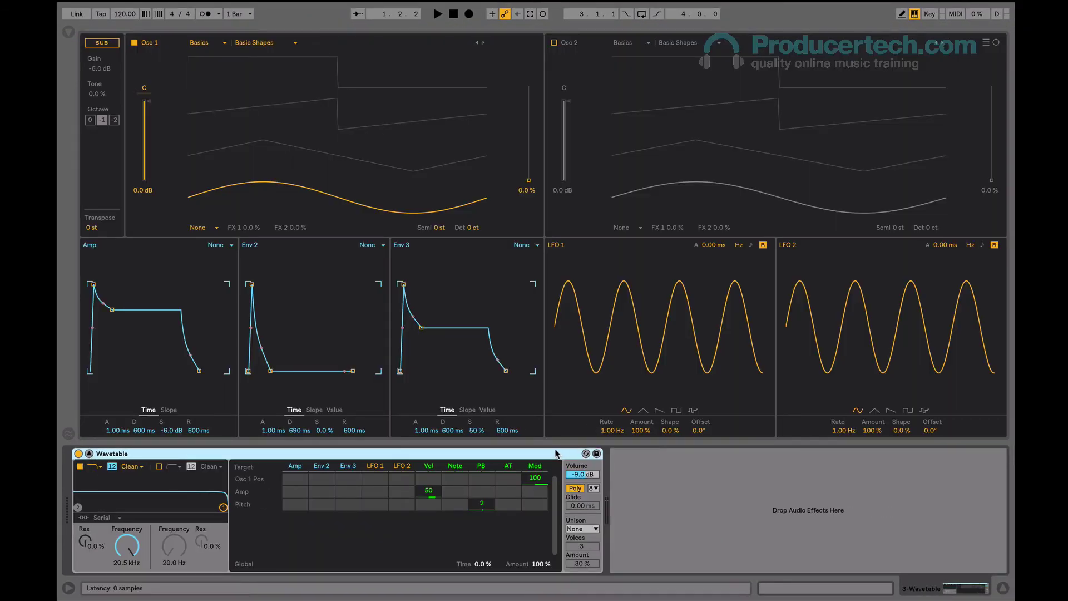
# Route Envelope 2 to Oscillator 1 position at 100 and audition a note
pyautogui.moveTo(452, 494)
pyautogui.click(323, 480)
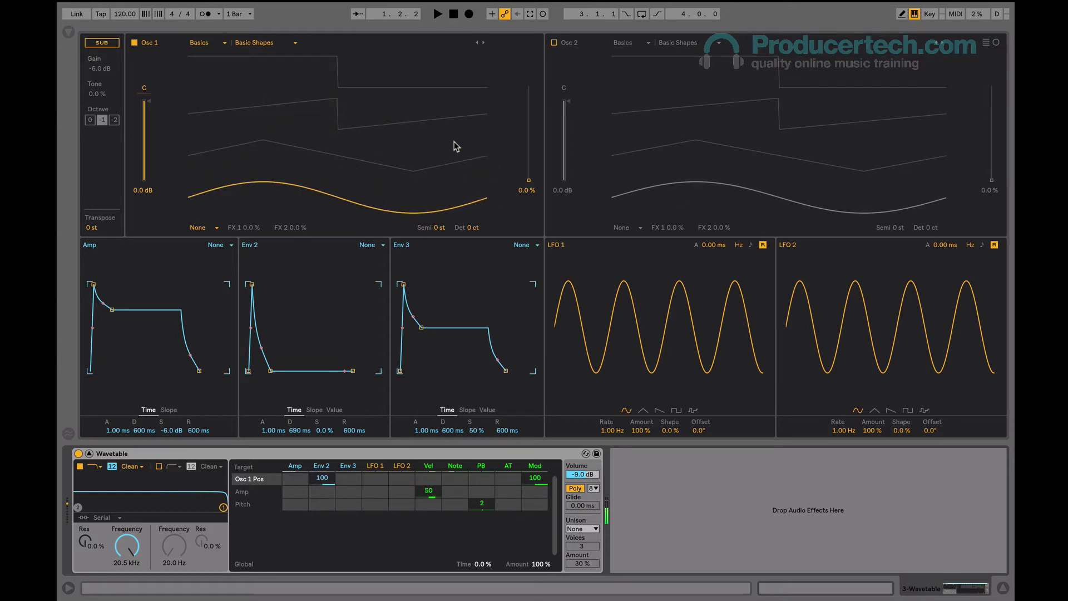
pyautogui.press('a')
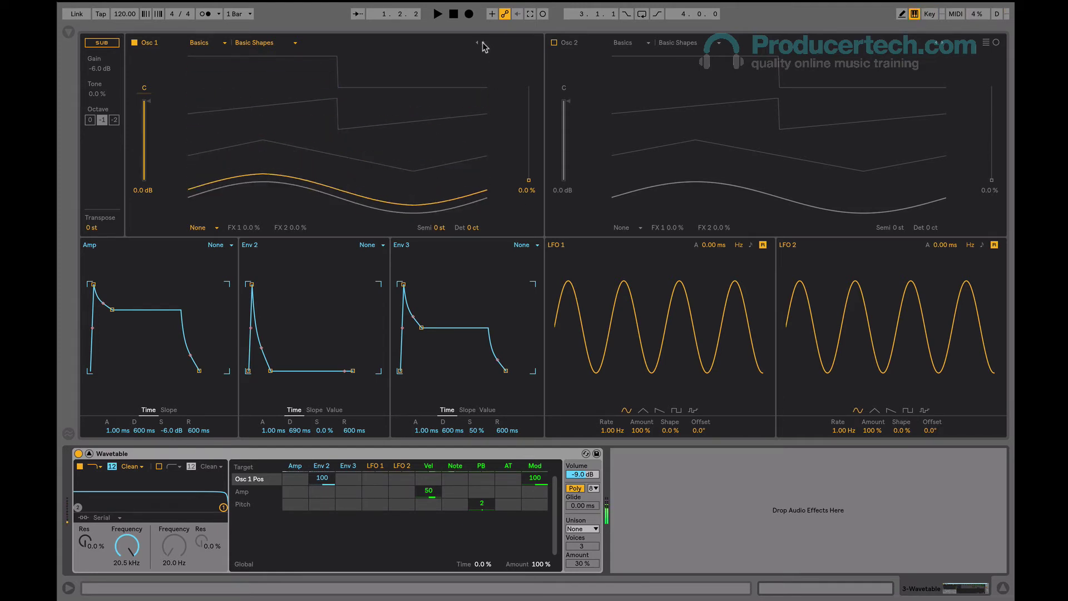
# Browse Oscillator 1's wavetables and settle on Quad Saw from Basics
pyautogui.click(482, 43)
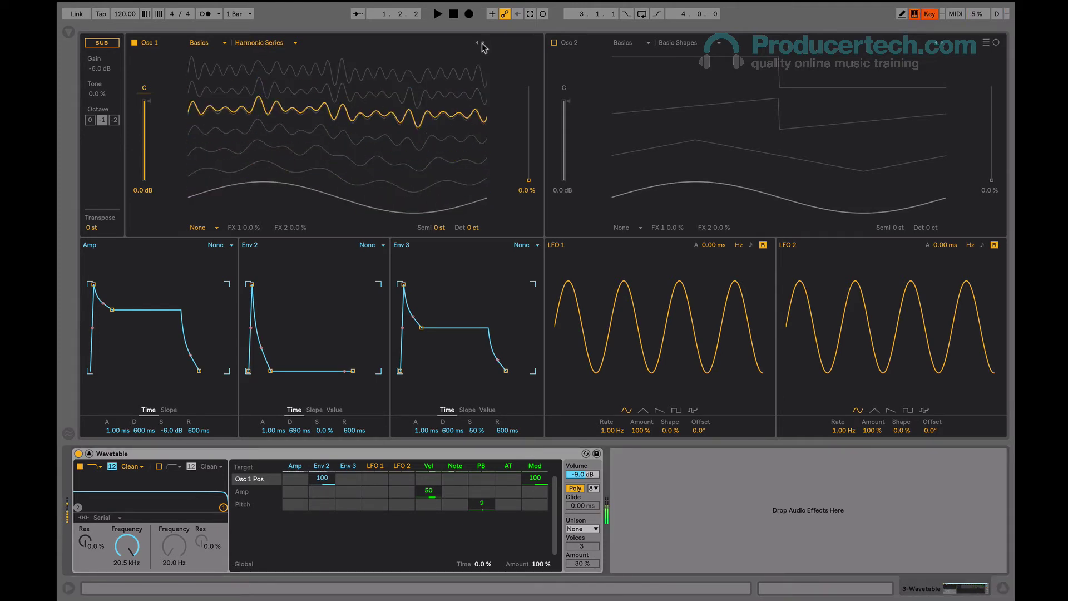
pyautogui.click(483, 43)
pyautogui.click(483, 43)
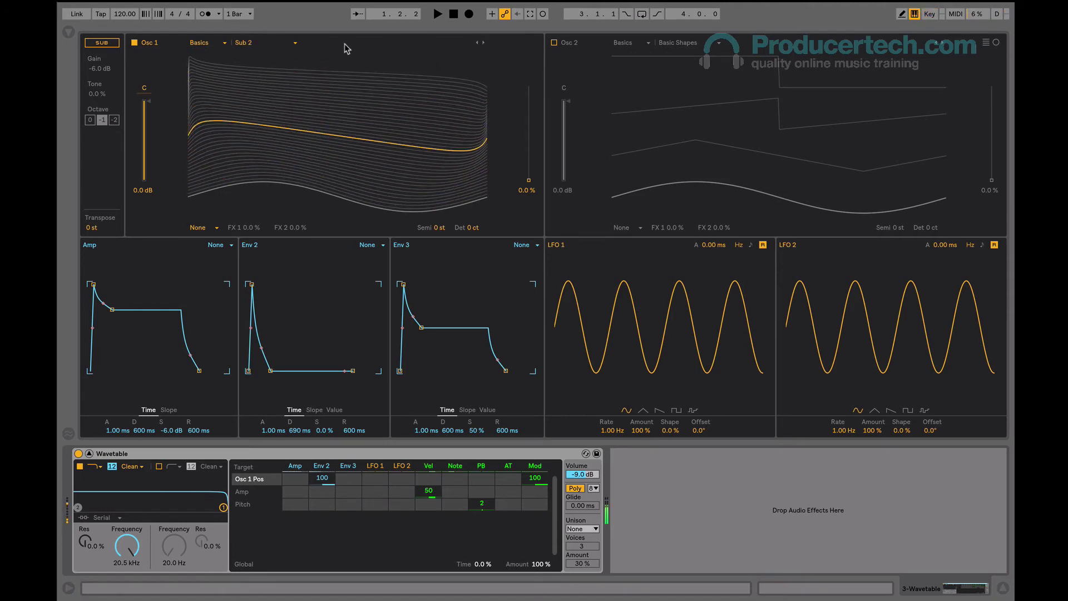
pyautogui.click(256, 44)
pyautogui.click(262, 143)
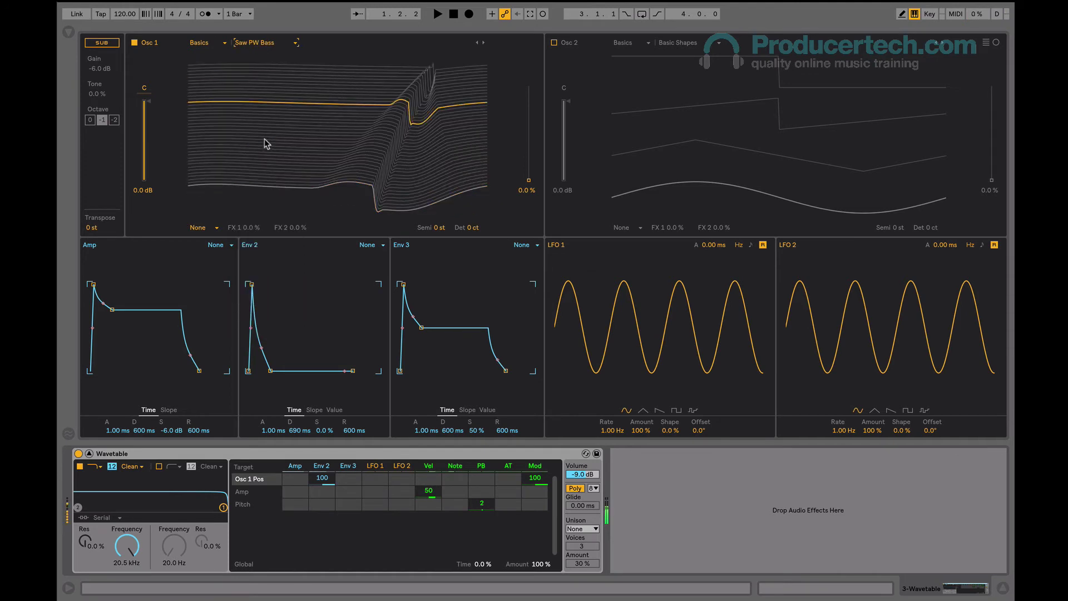
pyautogui.click(483, 43)
pyautogui.click(483, 43)
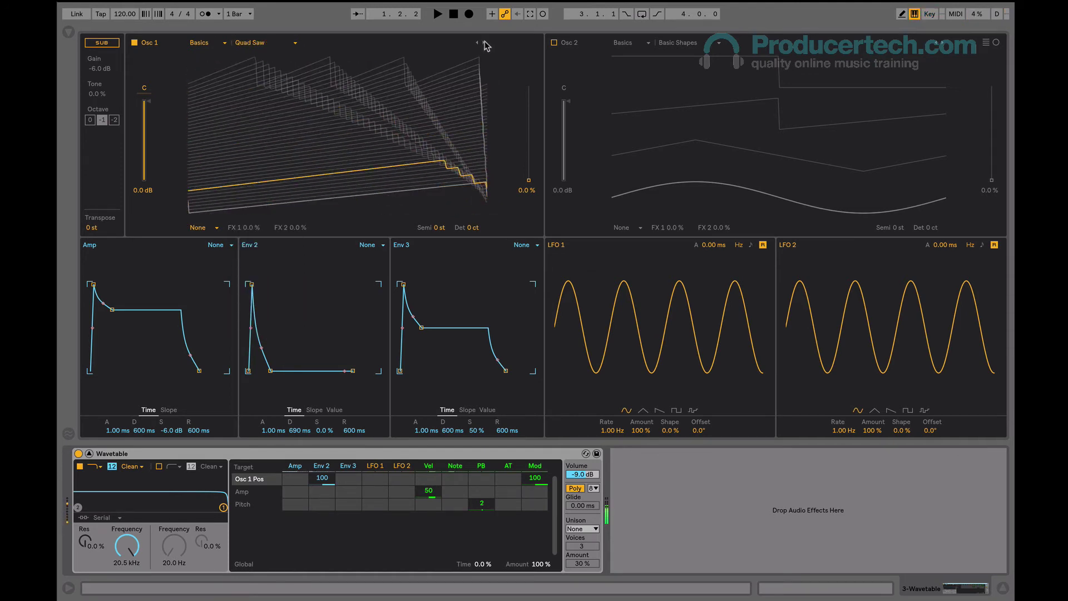
# Enable Oscillator 2 at 47% position, swept by LFO 1 at 3.94 Hz
pyautogui.click(554, 42)
pyautogui.moveTo(751, 136); pyautogui.dragTo(615, 138)
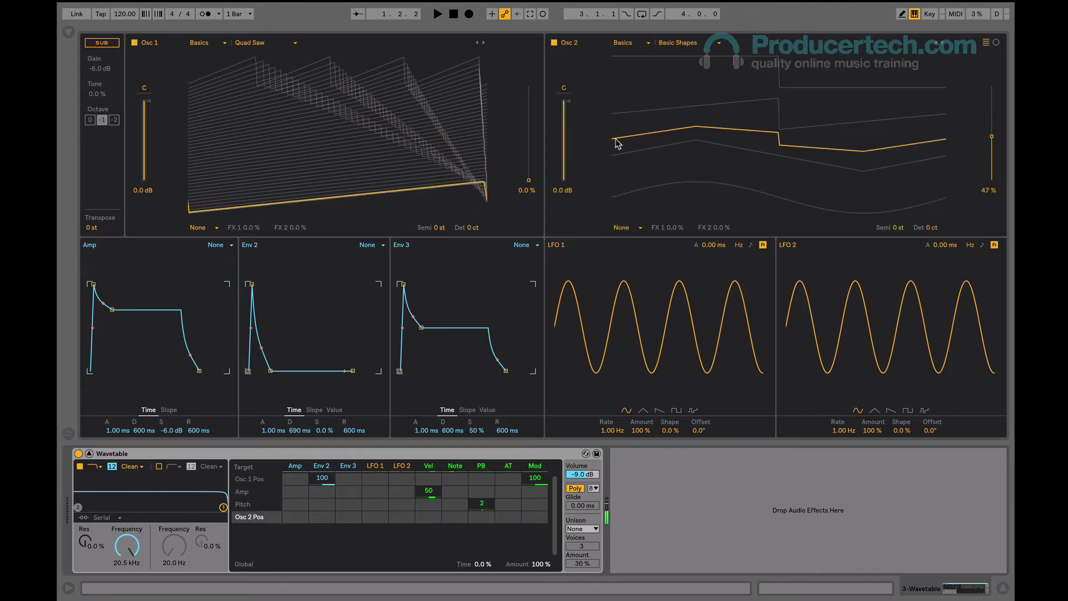
pyautogui.moveTo(376, 516); pyautogui.dragTo(375, 512)
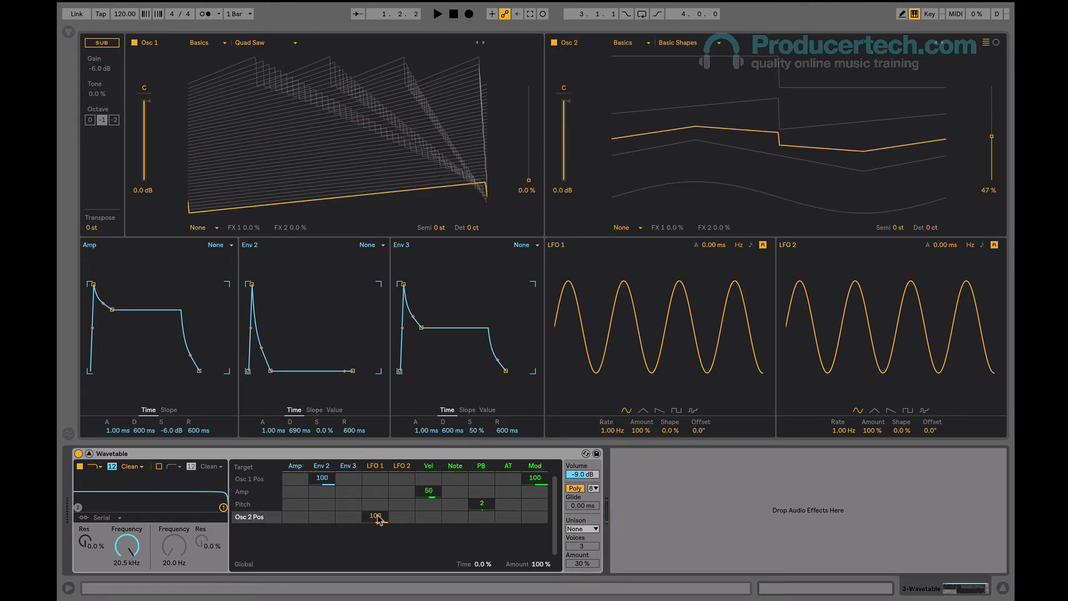
pyautogui.moveTo(611, 431)
pyautogui.mouseDown()
pyautogui.moveTo(612, 404)
pyautogui.moveTo(612, 430)
pyautogui.mouseUp()
# Use polar display, raise Osc 2 16 semitones, lower its gain, pick Saw Dual 1
pyautogui.click(995, 43)
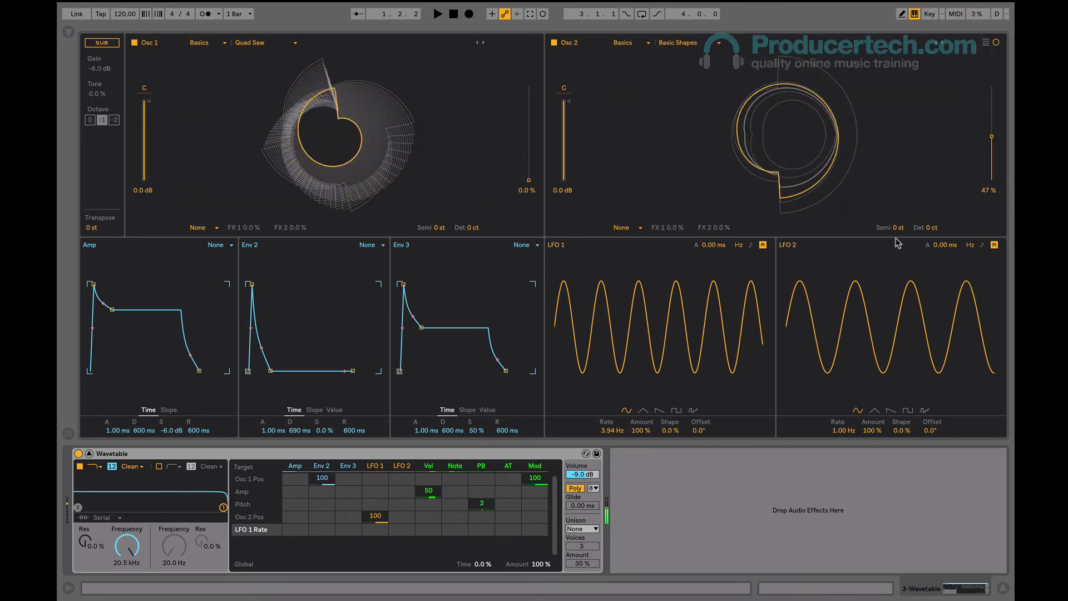
pyautogui.moveTo(896, 228); pyautogui.dragTo(896, 216)
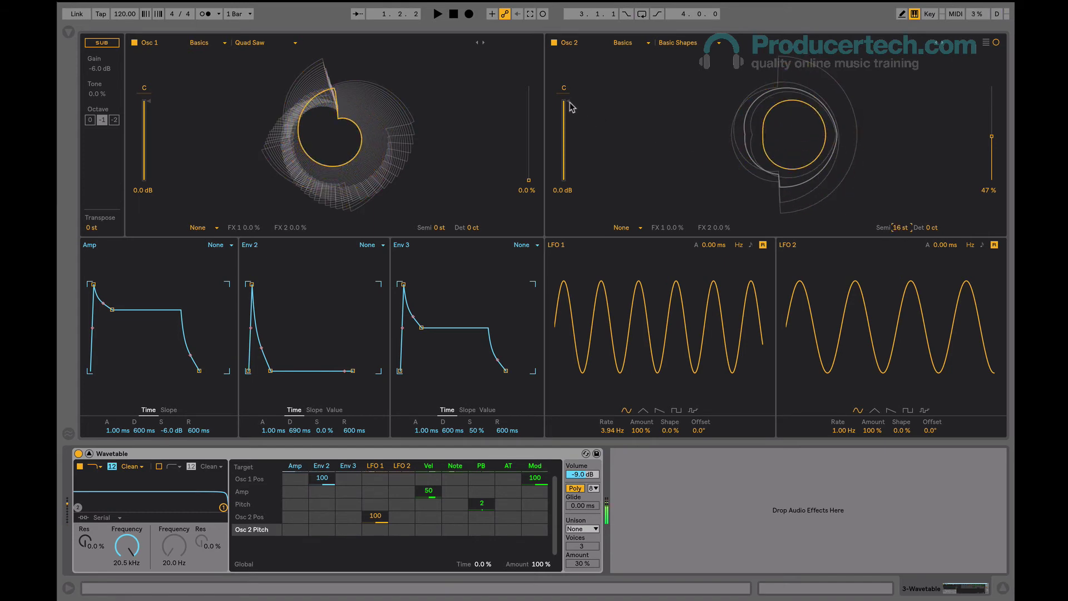
pyautogui.moveTo(567, 108); pyautogui.dragTo(568, 116)
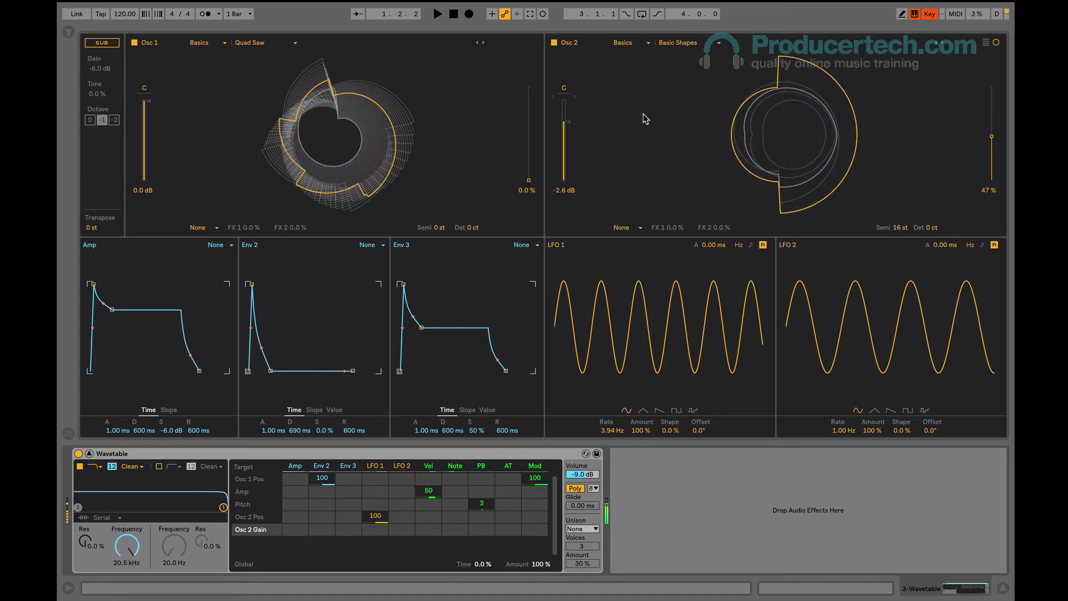
pyautogui.click(698, 46)
pyautogui.click(695, 104)
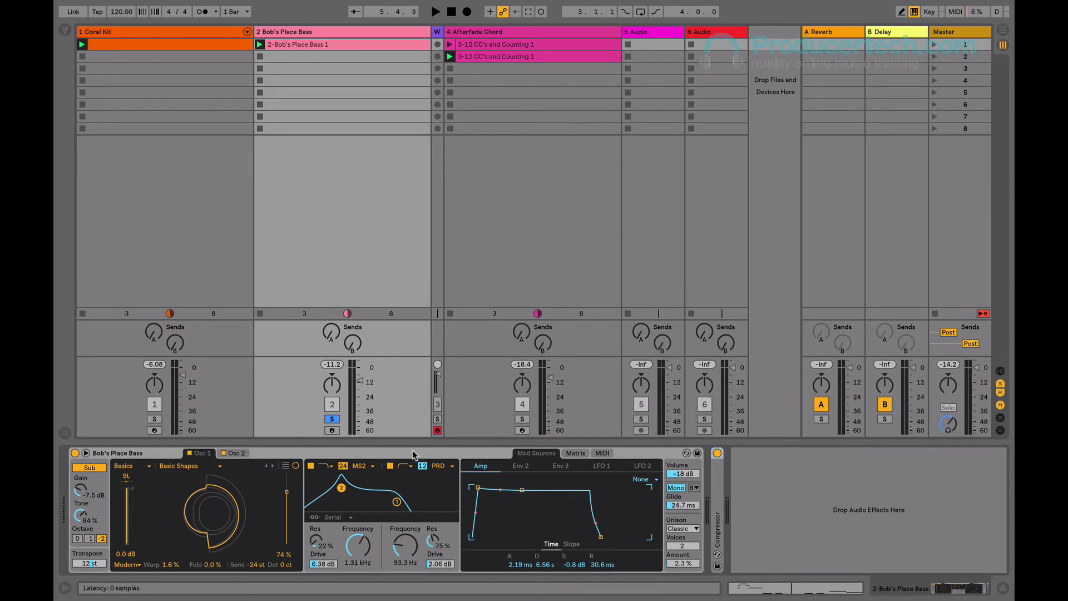
# Start playback of the set with the Bob's Place Bass track's Wavetable patch on screen
pyautogui.press('space')
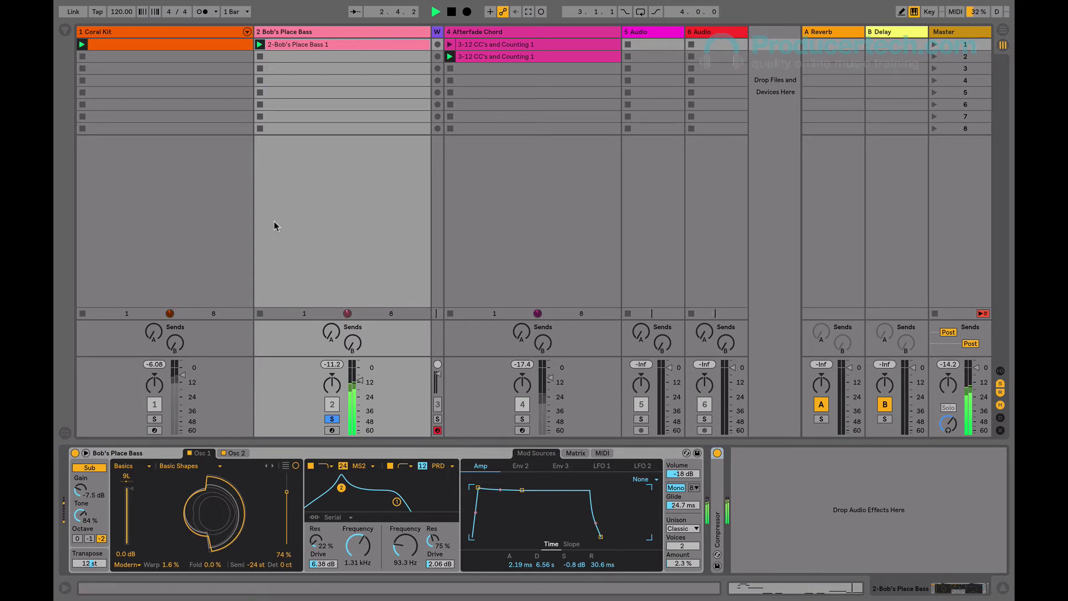
# Load the Pedal audio effect onto the Bob's Place Bass track after the Compressor
pyautogui.click(65, 30)
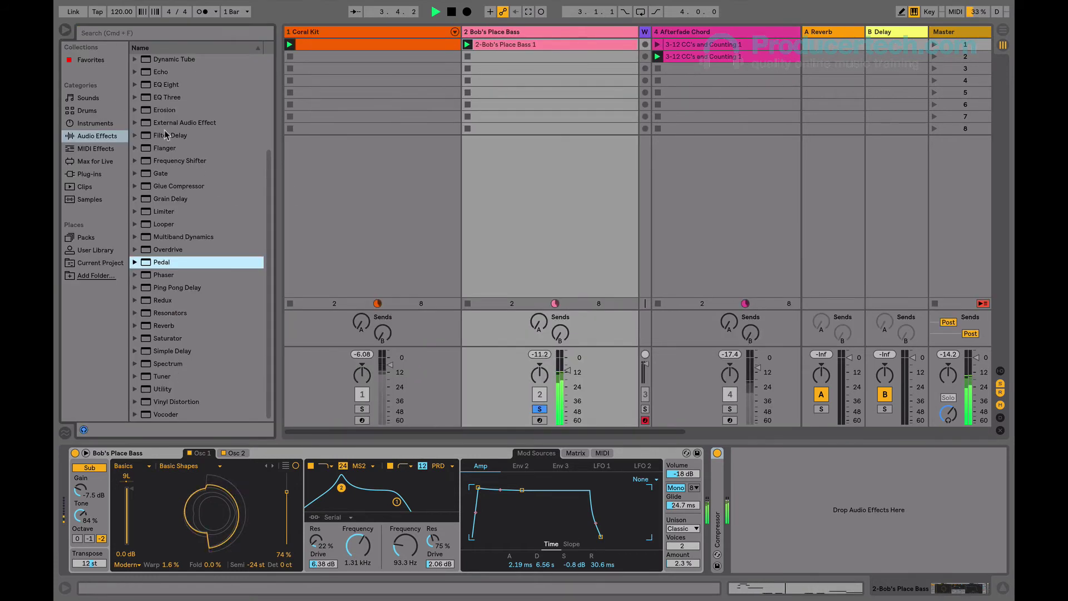
pyautogui.doubleClick(167, 263)
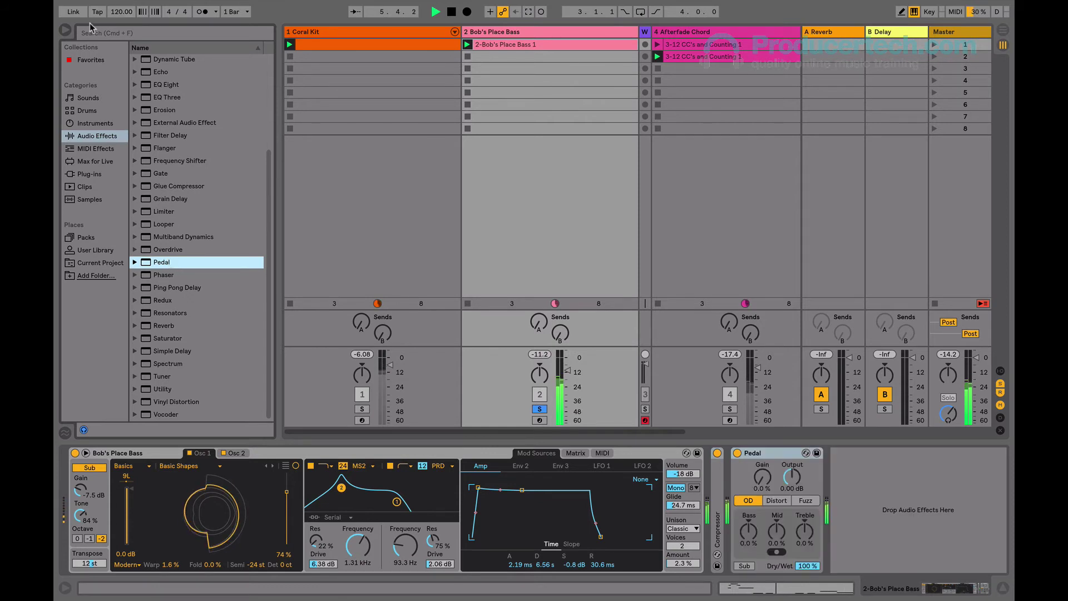
pyautogui.click(66, 29)
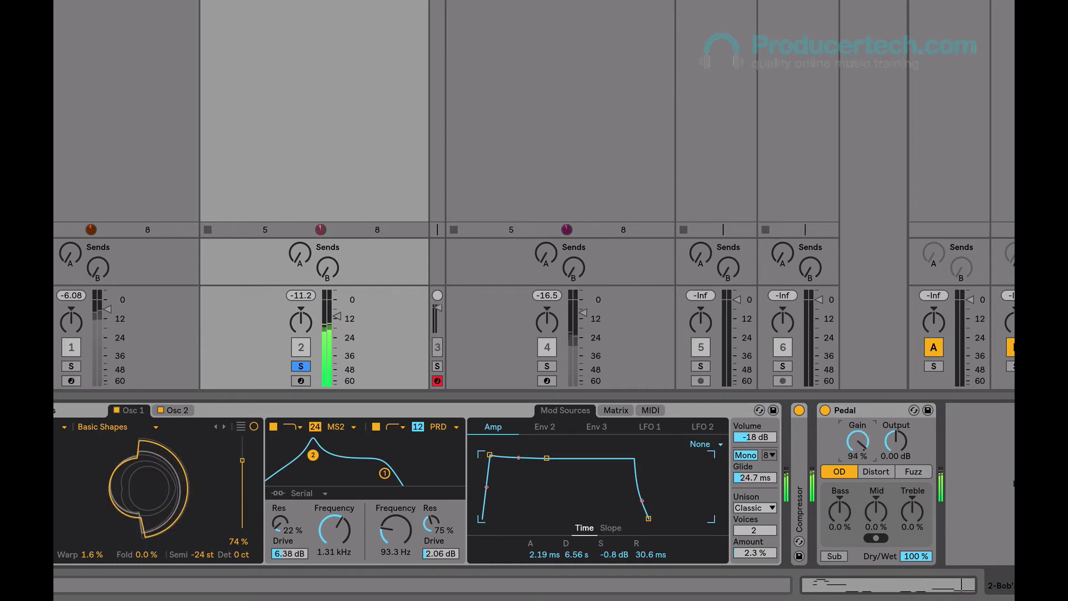
# Raise the Pedal's Gain to 100% and set its mode to Fuzz
pyautogui.moveTo(857, 450); pyautogui.dragTo(857, 440)
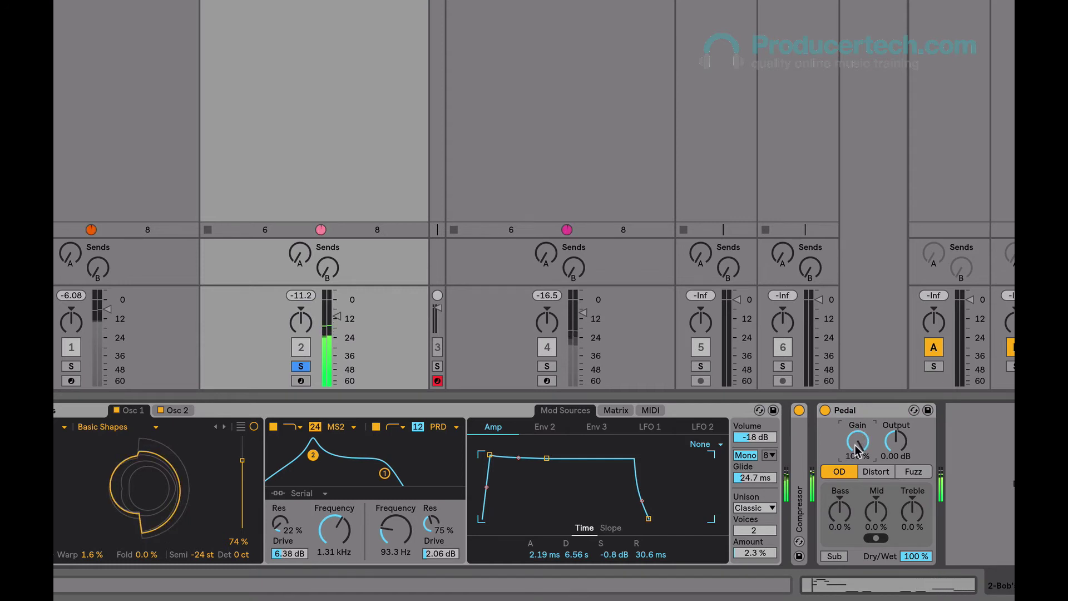
pyautogui.click(872, 471)
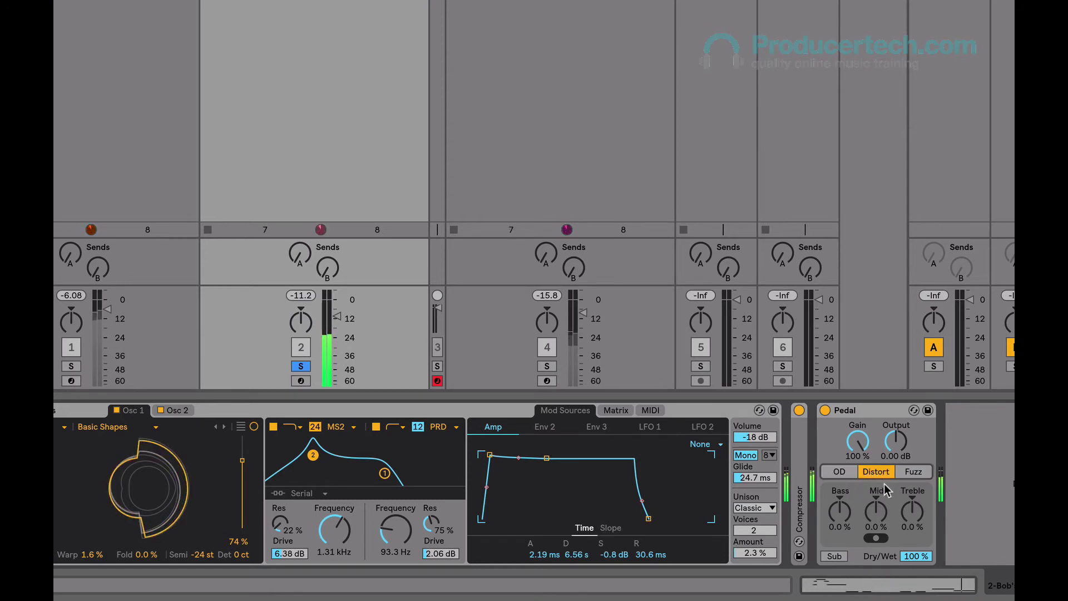
pyautogui.click(847, 473)
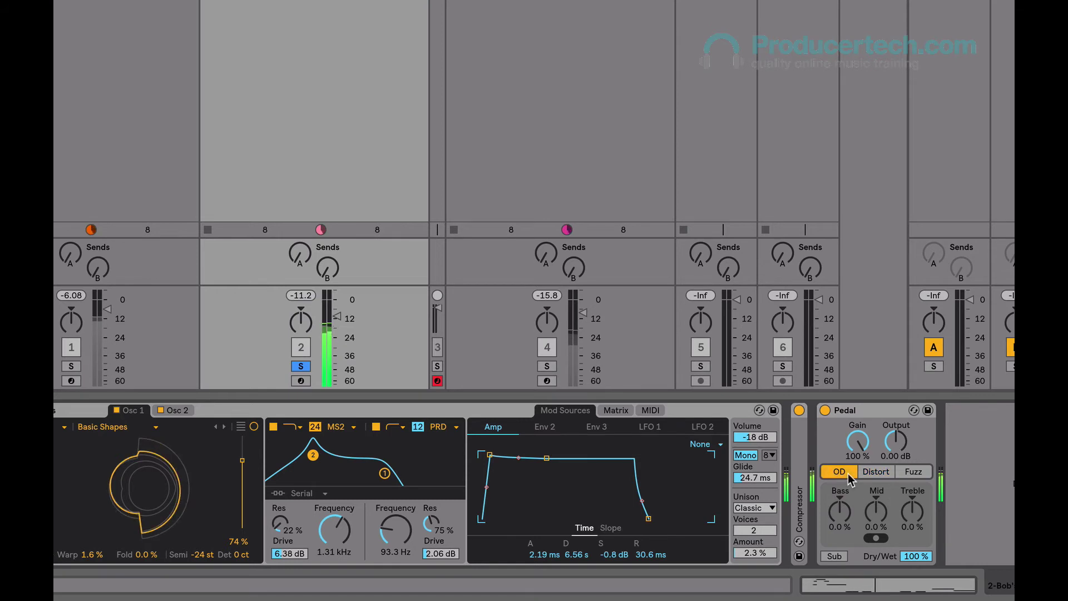
pyautogui.click(872, 472)
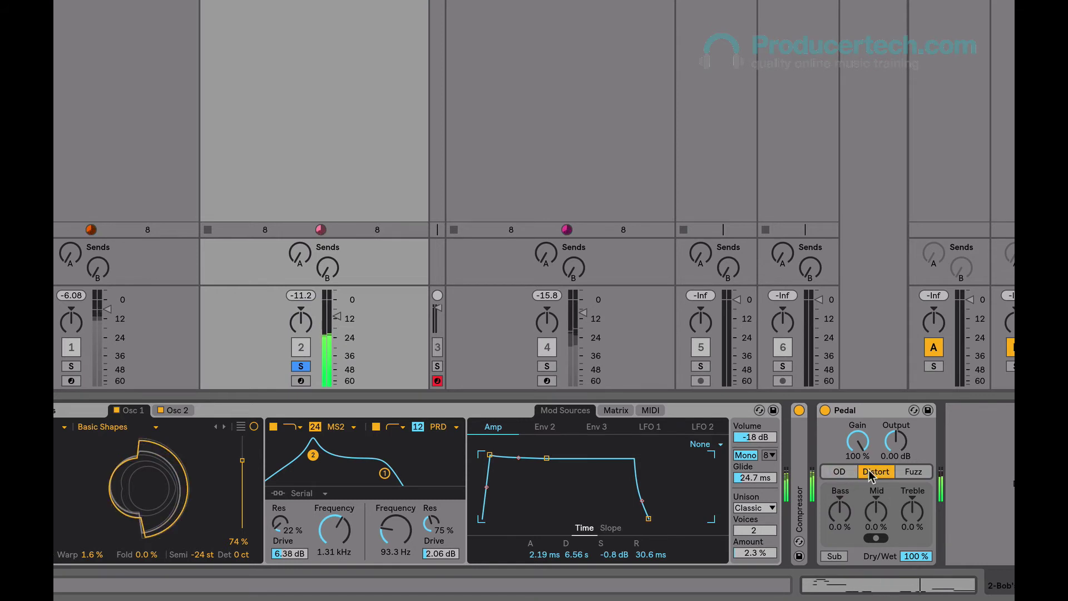
pyautogui.click(913, 473)
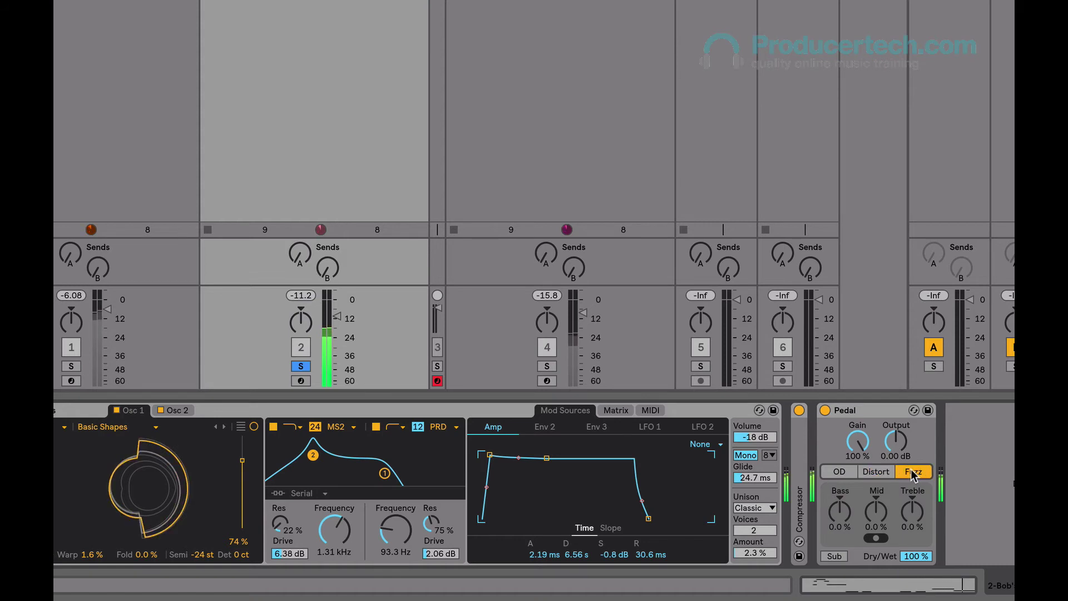
# Lower the Pedal's Gain to 67%, comparing the bypassed and active sound
pyautogui.moveTo(858, 442); pyautogui.dragTo(858, 457)
pyautogui.click(825, 410)
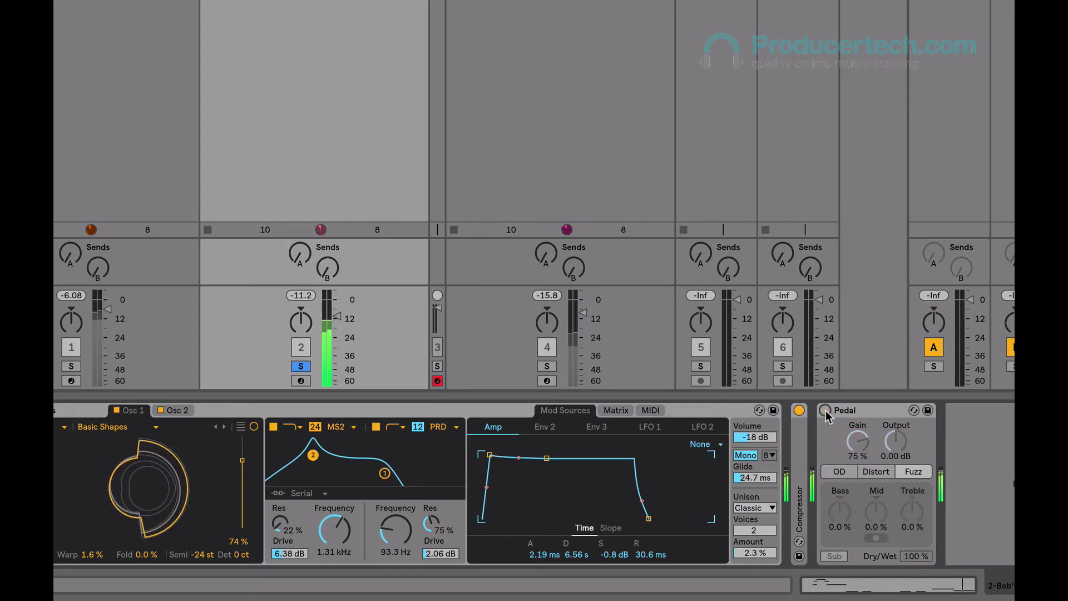
pyautogui.click(825, 411)
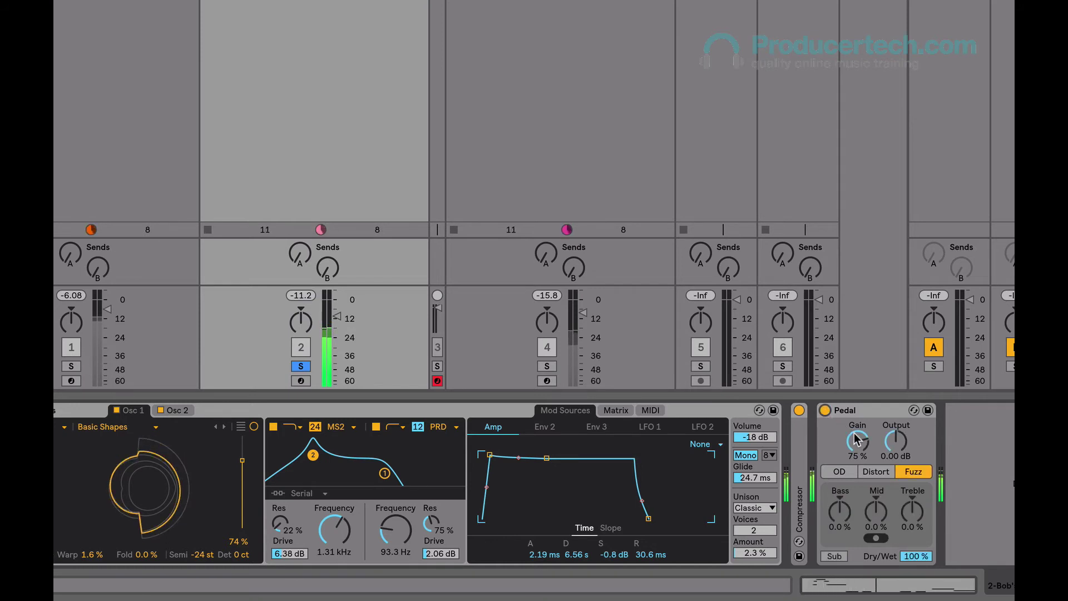
pyautogui.moveTo(857, 440); pyautogui.dragTo(858, 445)
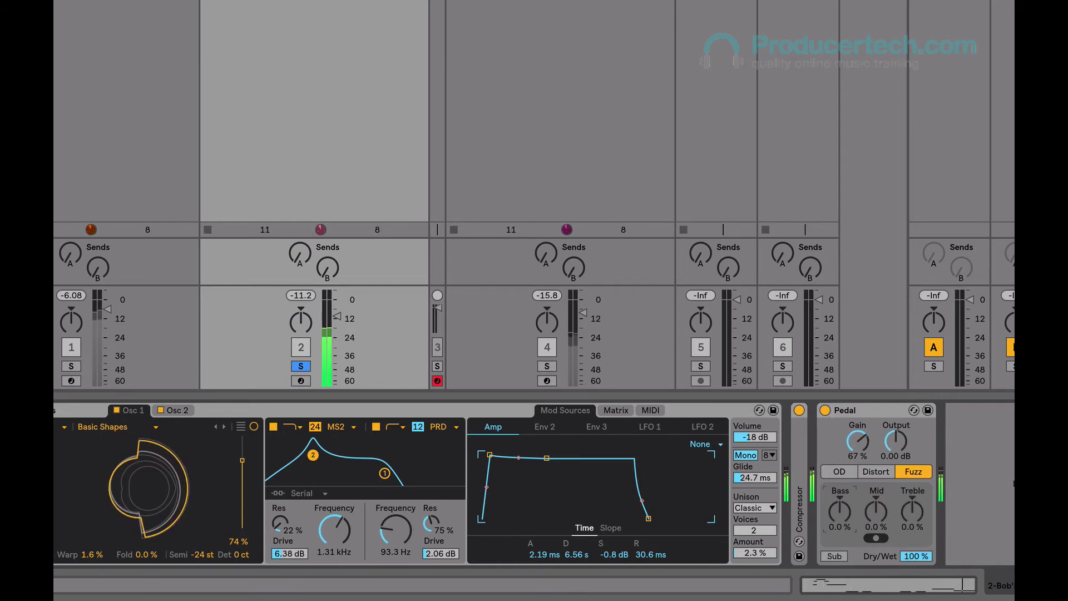
# Set the Pedal's Bass and Mid to 62%, Treble to 30%, enable Sub, and compare bypassed
pyautogui.moveTo(840, 503); pyautogui.dragTo(840, 474)
pyautogui.moveTo(913, 511); pyautogui.dragTo(876, 497)
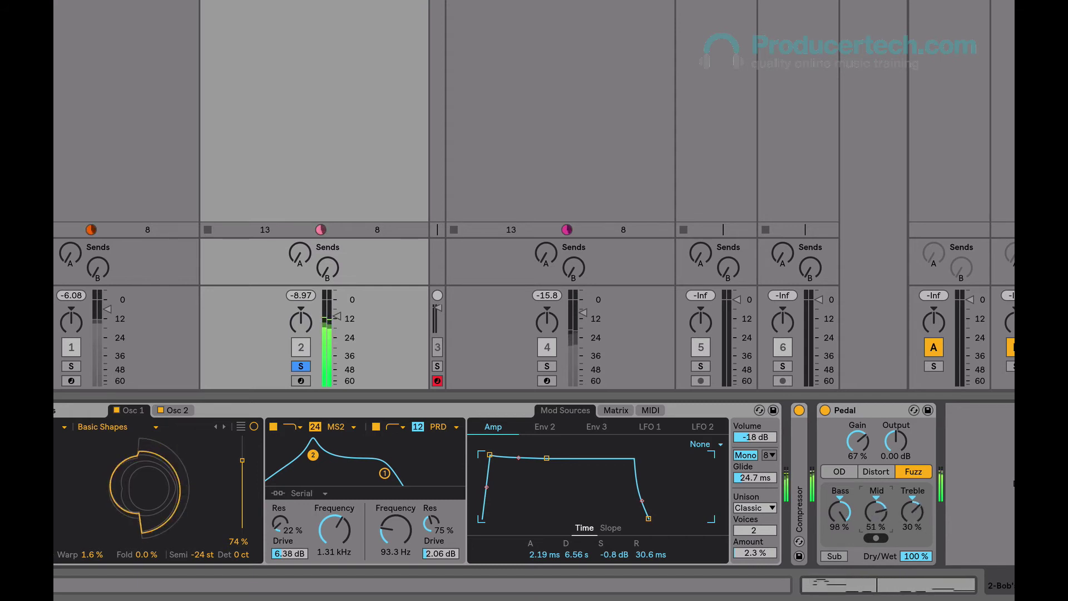
pyautogui.click(876, 538)
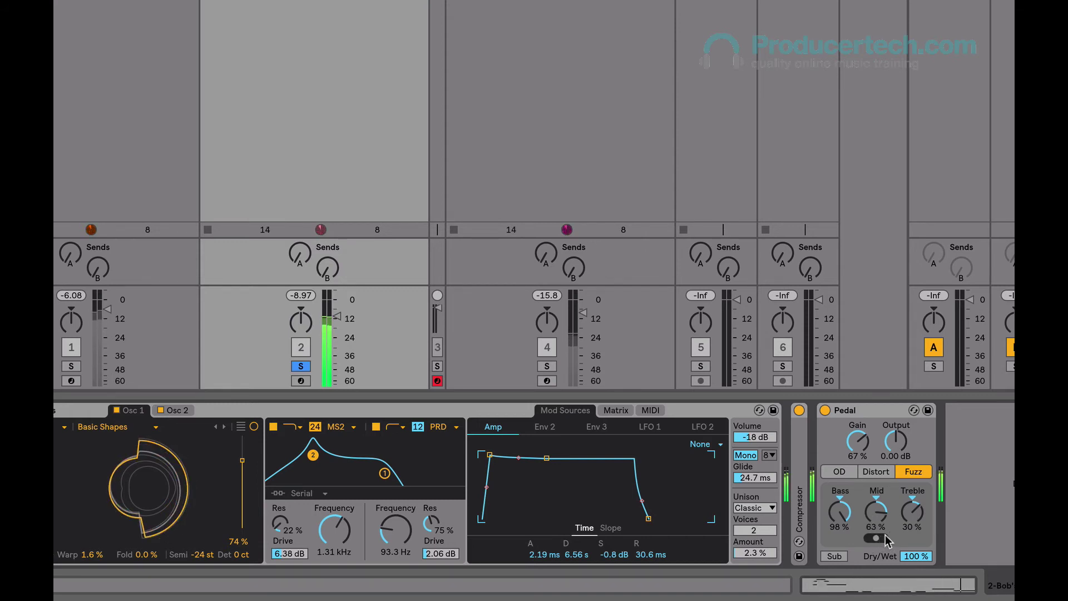
pyautogui.moveTo(881, 516)
pyautogui.mouseDown()
pyautogui.moveTo(881, 528)
pyautogui.moveTo(876, 513)
pyautogui.mouseUp()
pyautogui.click(876, 538)
pyautogui.click(834, 556)
pyautogui.moveTo(840, 512); pyautogui.dragTo(840, 529)
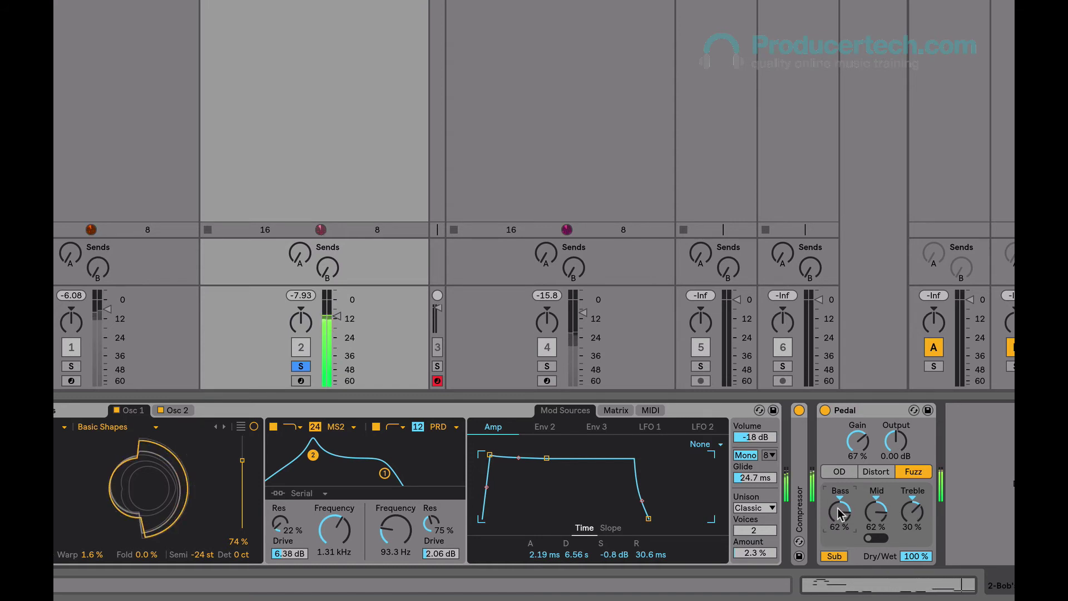
pyautogui.click(825, 410)
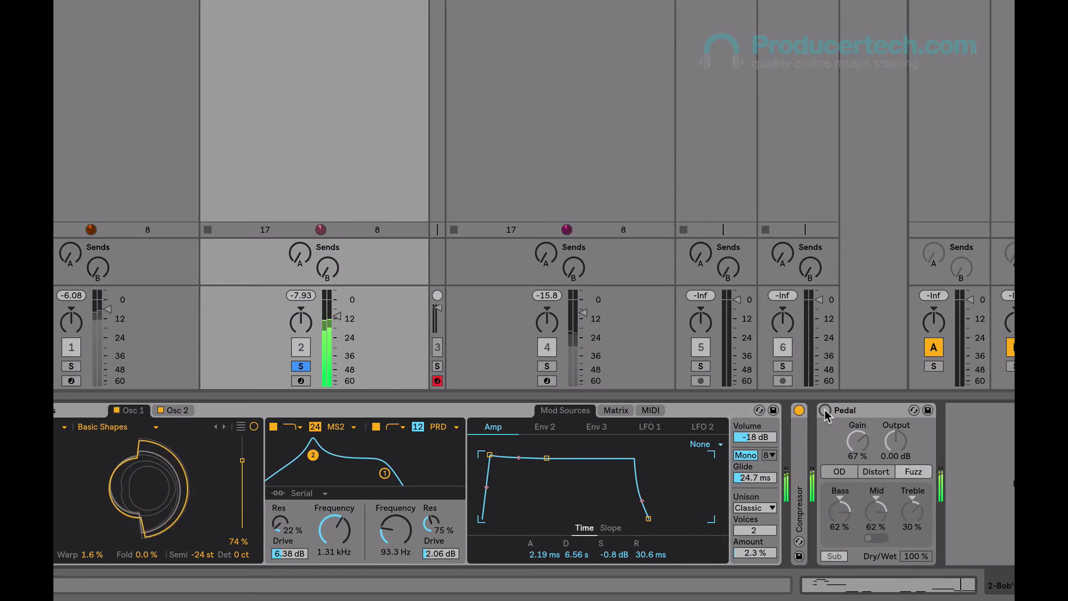
pyautogui.click(824, 410)
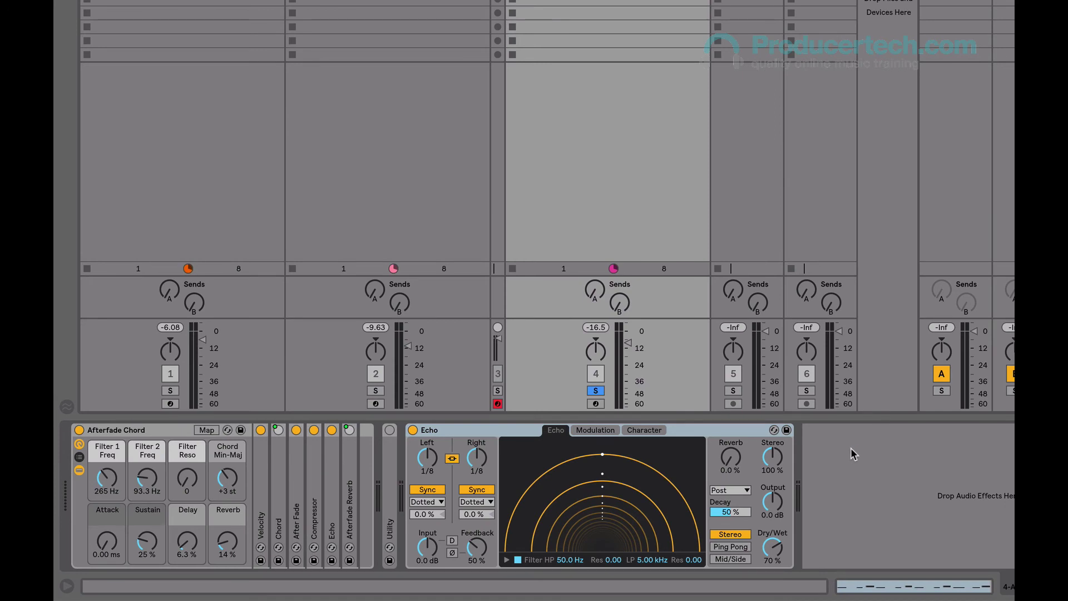
pyautogui.click(509, 434)
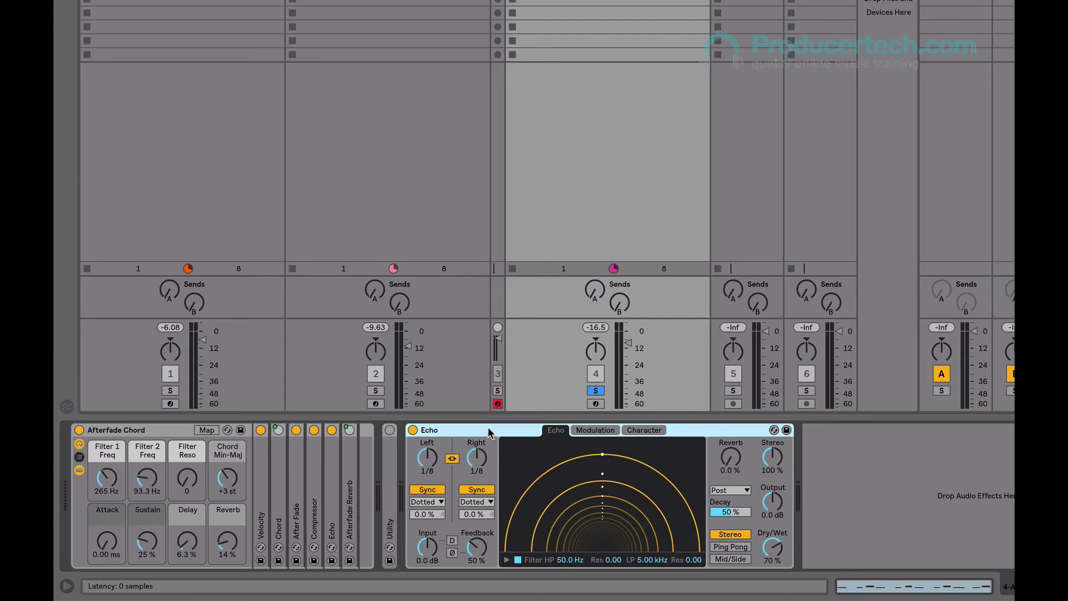
pyautogui.click(413, 430)
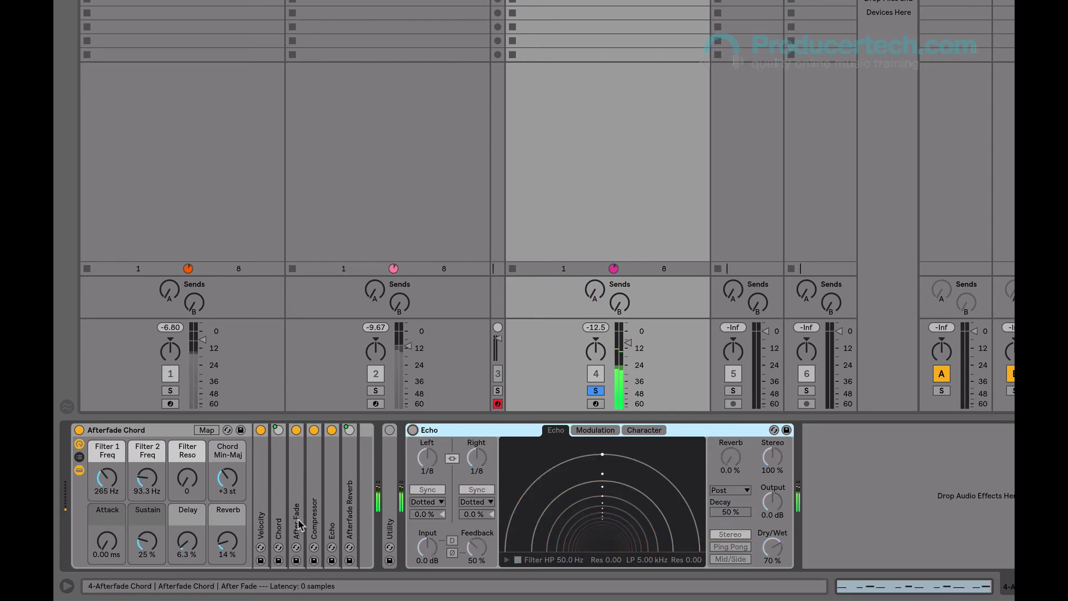
pyautogui.click(298, 499)
pyautogui.doubleClick(297, 499)
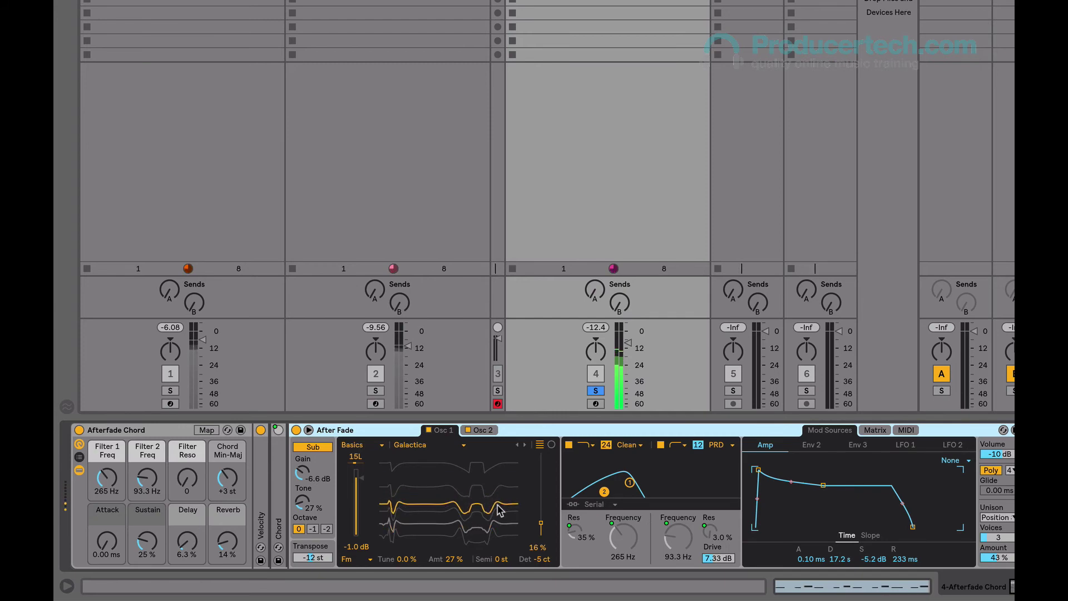
pyautogui.doubleClick(522, 430)
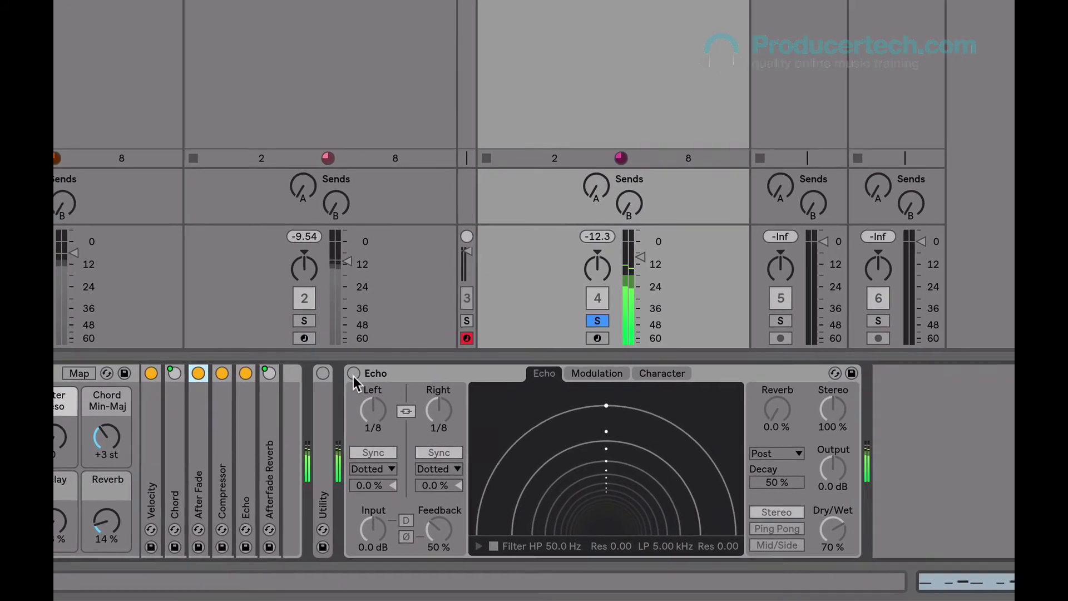
pyautogui.click(354, 373)
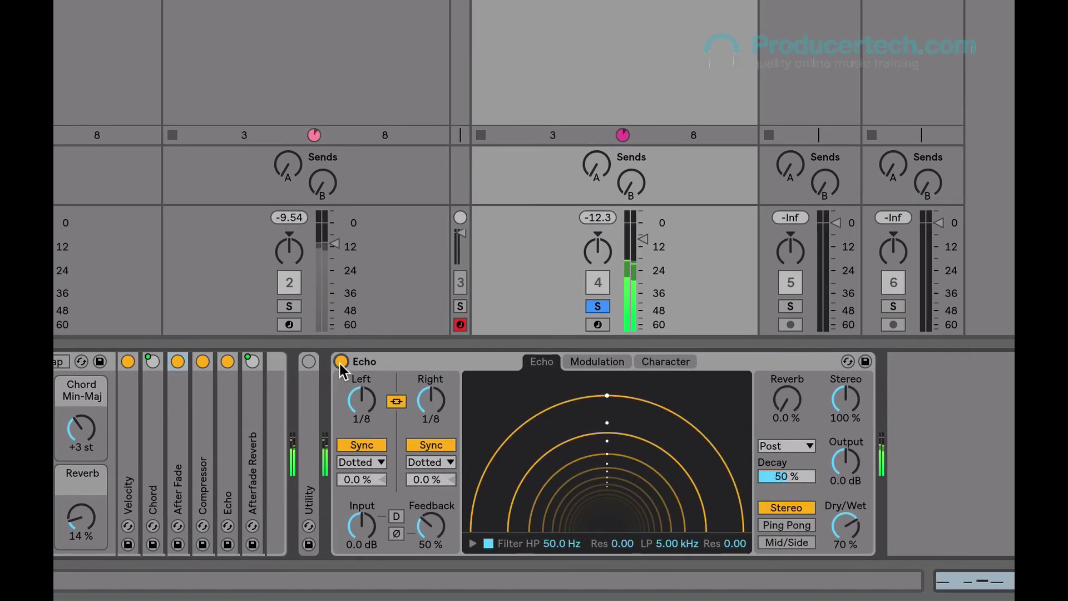
# On track 4's Echo, set Dry/Wet to 58%, delay times to dotted 1/16, Feedback to 117%
pyautogui.moveTo(844, 525); pyautogui.dragTo(845, 539)
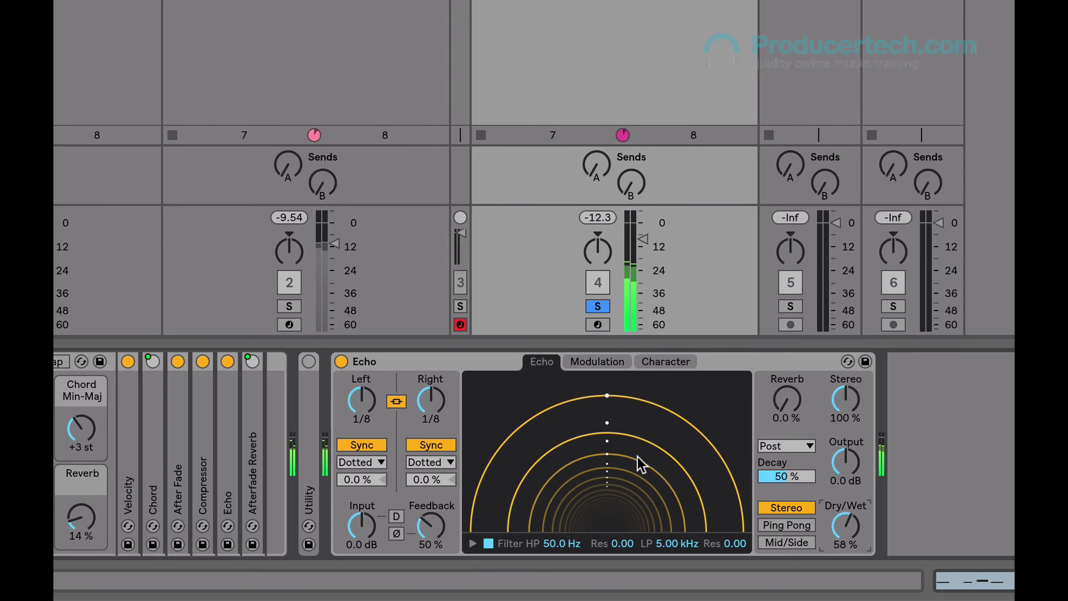
pyautogui.moveTo(607, 434)
pyautogui.mouseDown()
pyautogui.moveTo(607, 412)
pyautogui.moveTo(607, 459)
pyautogui.moveTo(607, 442)
pyautogui.mouseUp()
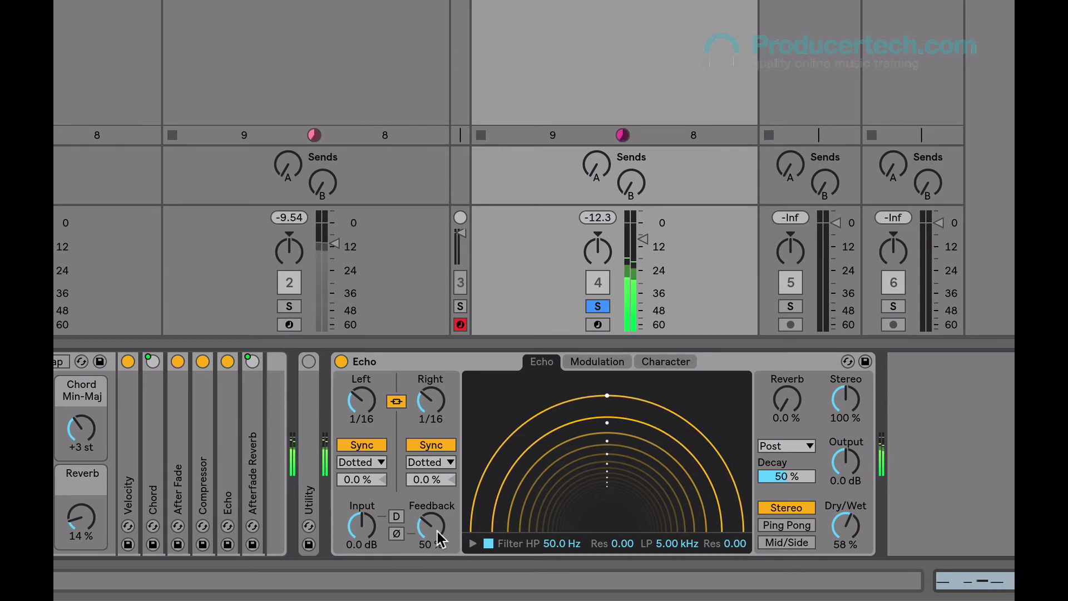
pyautogui.moveTo(430, 525); pyautogui.dragTo(430, 478)
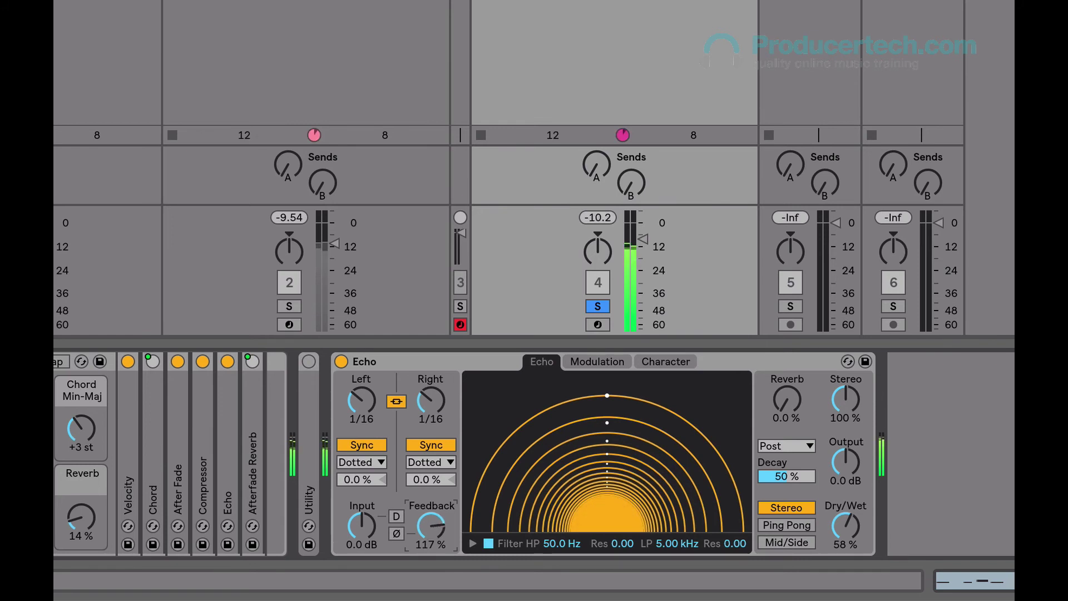
# Show the Echo filter graph, set the high-pass to 217 Hz and both delays to dotted 1/8
pyautogui.click(471, 542)
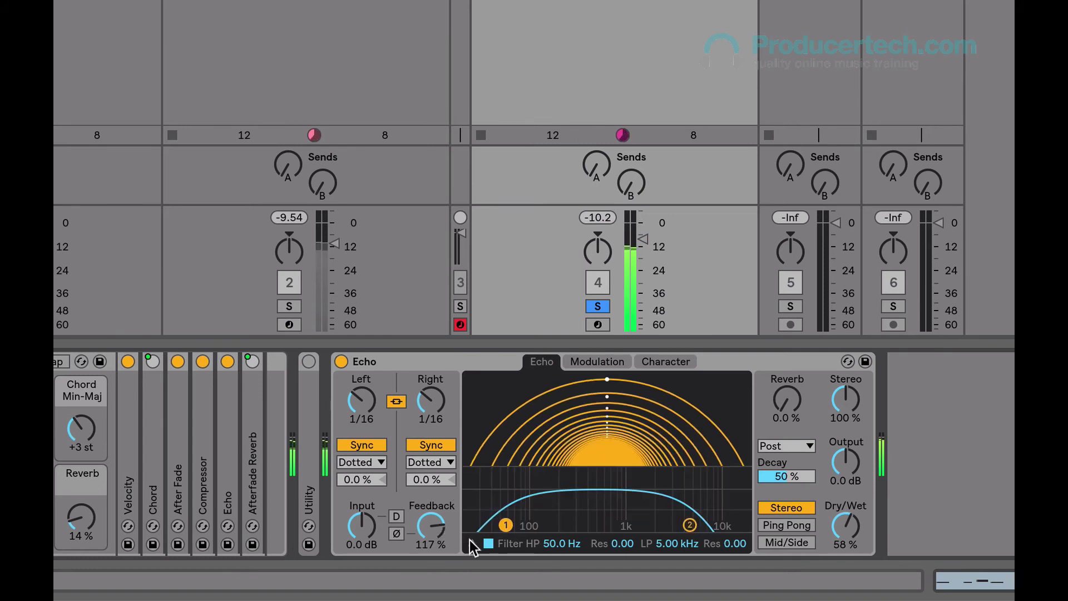
pyautogui.moveTo(505, 525); pyautogui.dragTo(584, 485)
pyautogui.moveTo(427, 421); pyautogui.dragTo(427, 406)
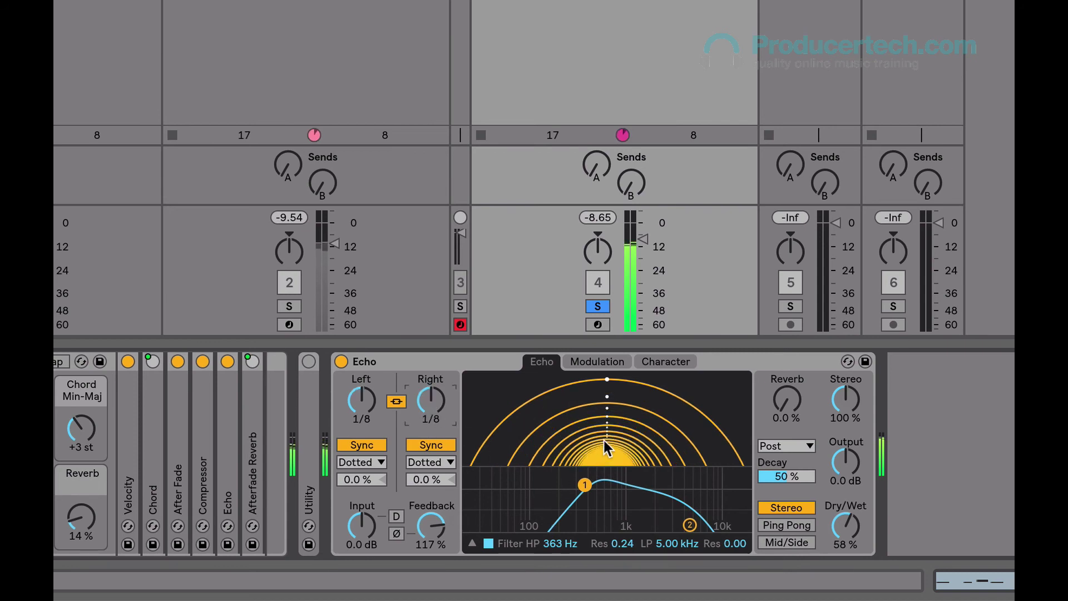
pyautogui.moveTo(608, 448)
pyautogui.mouseDown()
pyautogui.moveTo(608, 460)
pyautogui.moveTo(608, 447)
pyautogui.mouseUp()
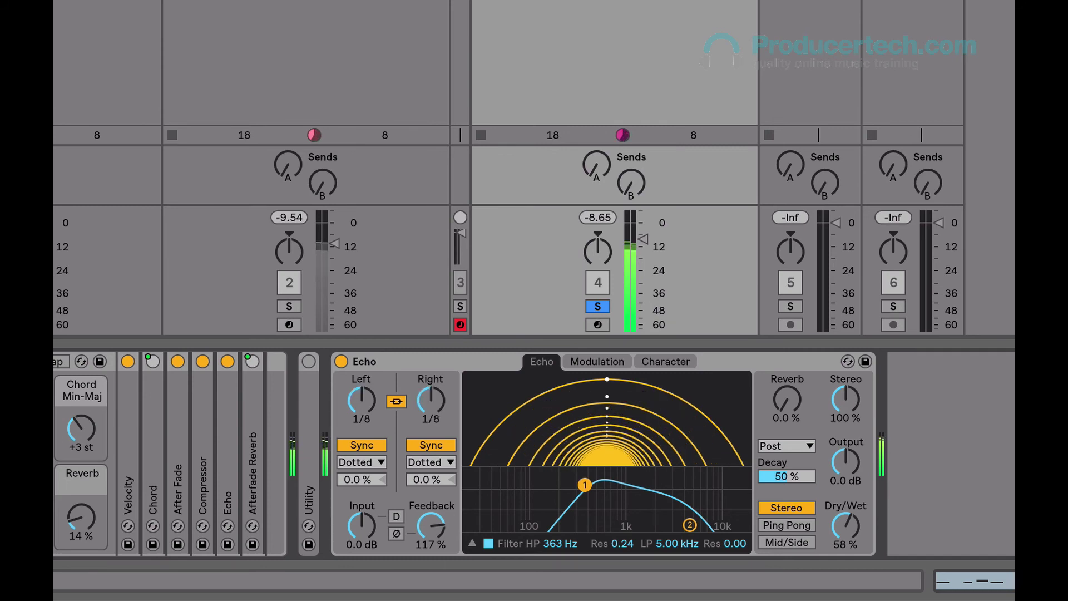
pyautogui.moveTo(584, 485); pyautogui.dragTo(563, 509)
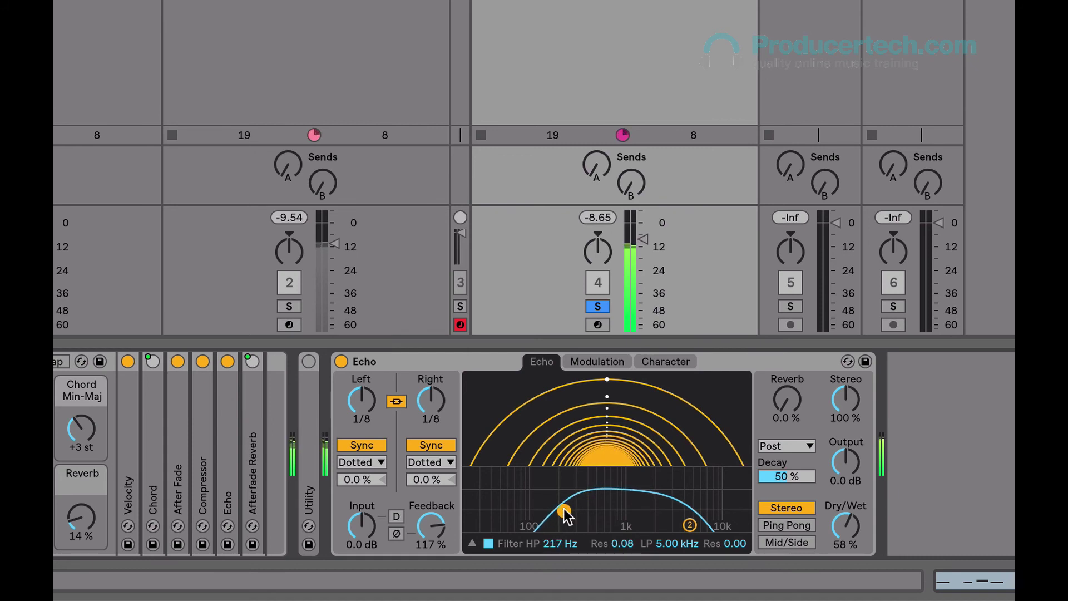
# Switch the Echo to Mid/Side mode with linked delay times set to 1/16
pyautogui.click(795, 523)
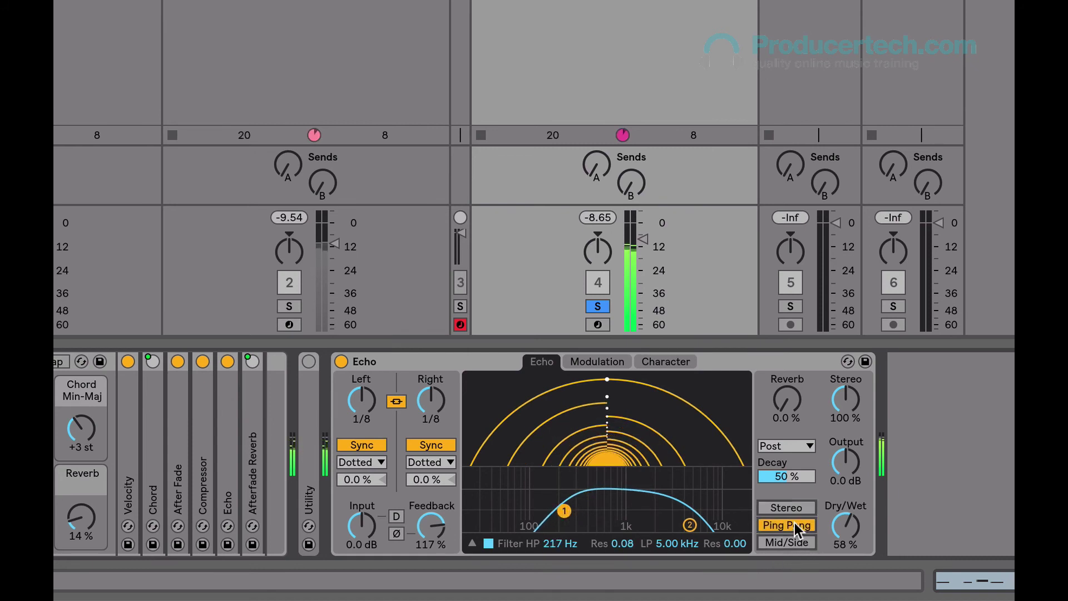
pyautogui.click(792, 540)
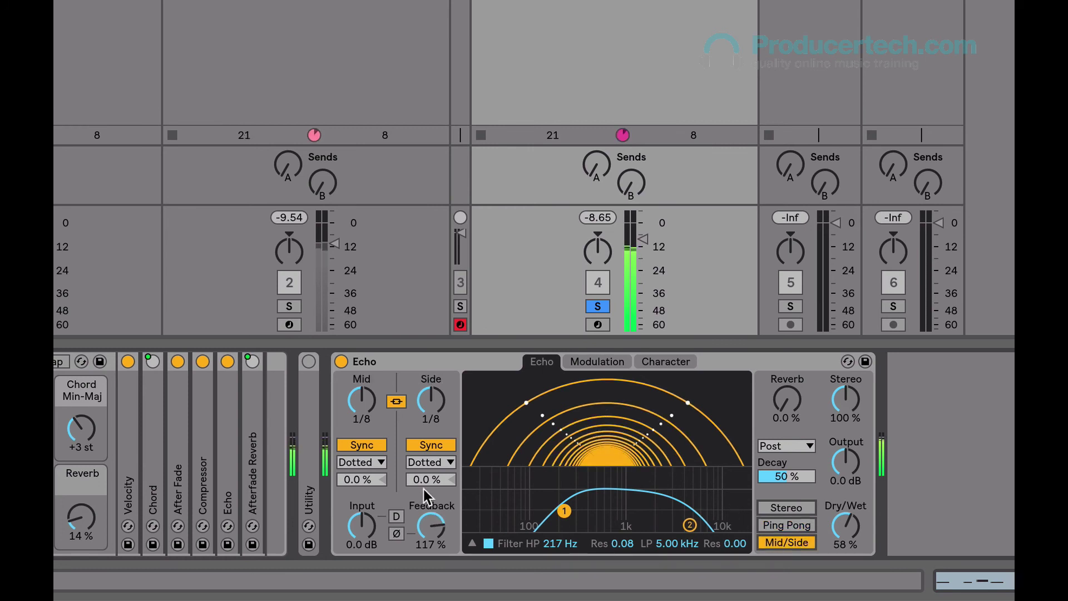
pyautogui.click(396, 401)
pyautogui.moveTo(431, 399)
pyautogui.mouseDown()
pyautogui.moveTo(431, 384)
pyautogui.moveTo(431, 412)
pyautogui.moveTo(431, 398)
pyautogui.mouseUp()
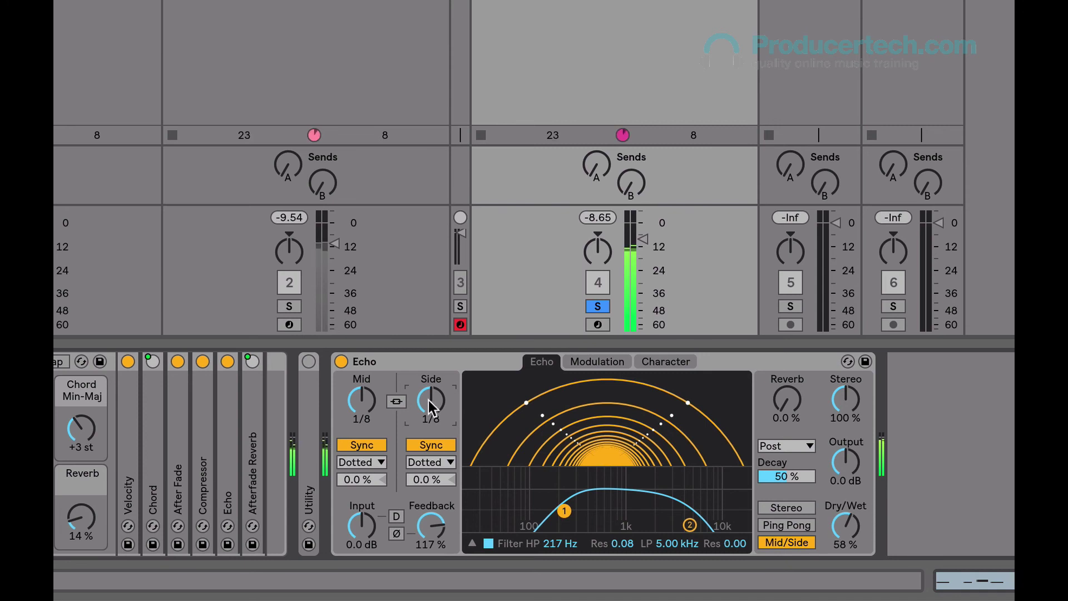
pyautogui.click(396, 401)
pyautogui.moveTo(431, 400); pyautogui.dragTo(431, 404)
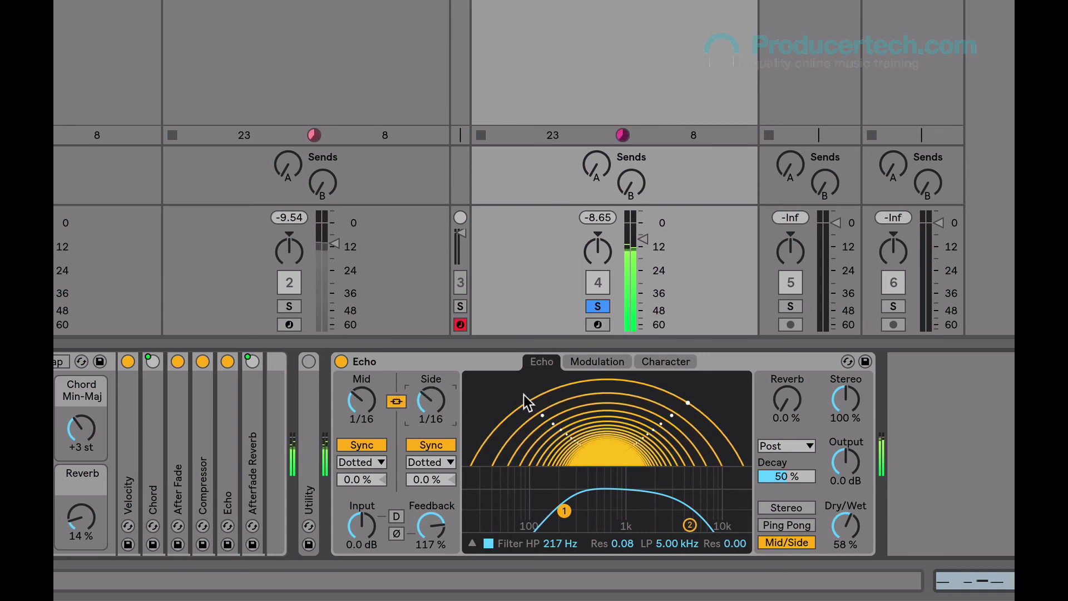
# Raise the Echo's Mod Delay amount on the Modulation tab
pyautogui.click(599, 361)
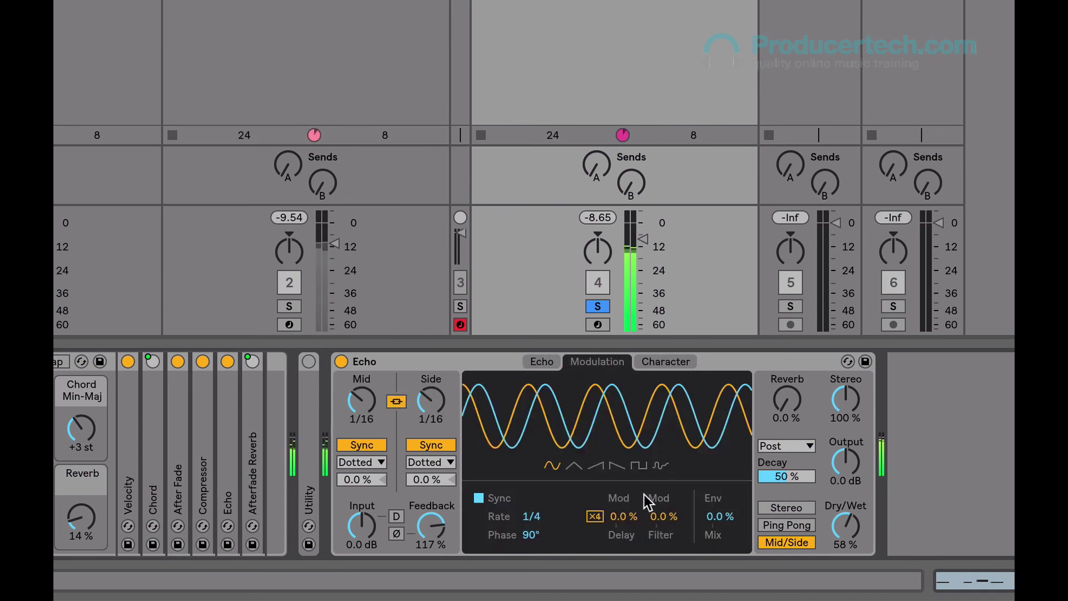
pyautogui.moveTo(623, 515); pyautogui.dragTo(623, 459)
pyautogui.moveTo(622, 420); pyautogui.dragTo(623, 448)
# Enable the Echo's Ducking with Threshold -29 dB and Release 55 ms
pyautogui.click(680, 362)
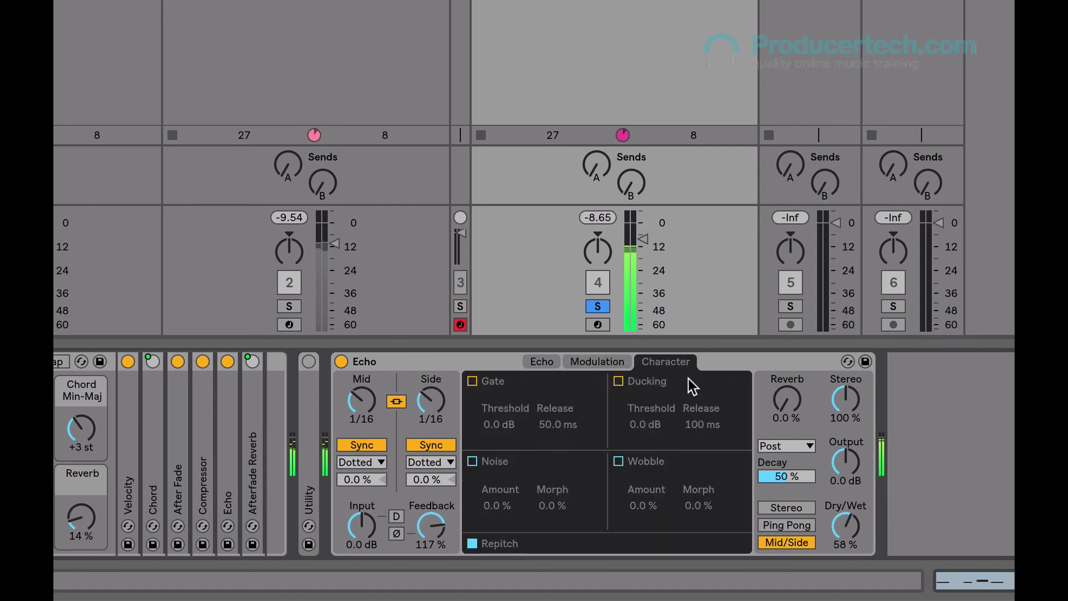
pyautogui.click(619, 381)
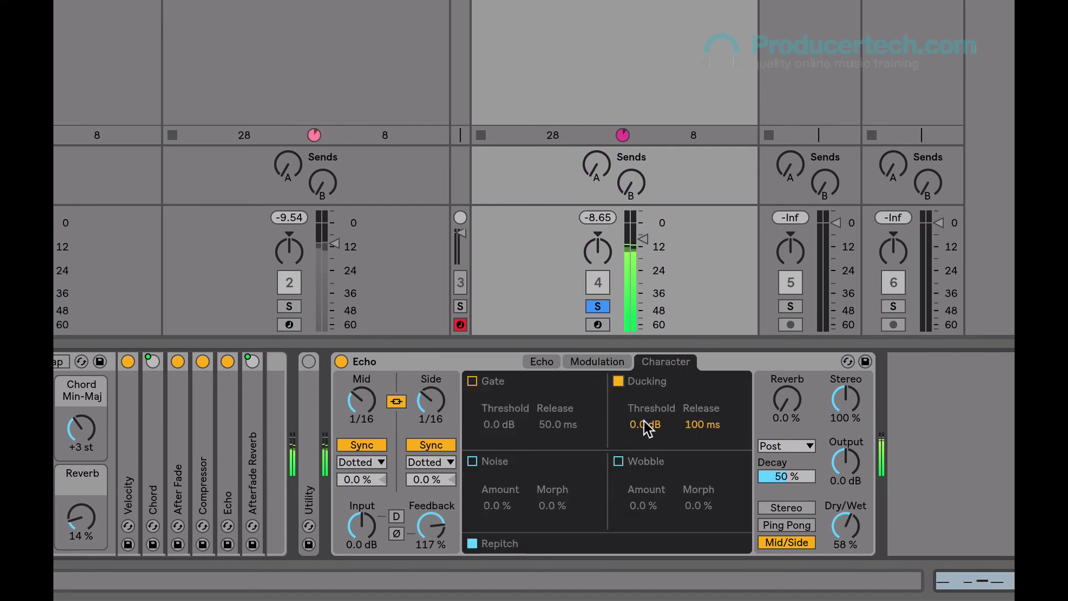
pyautogui.moveTo(649, 425); pyautogui.dragTo(649, 498)
pyautogui.moveTo(702, 424); pyautogui.dragTo(702, 448)
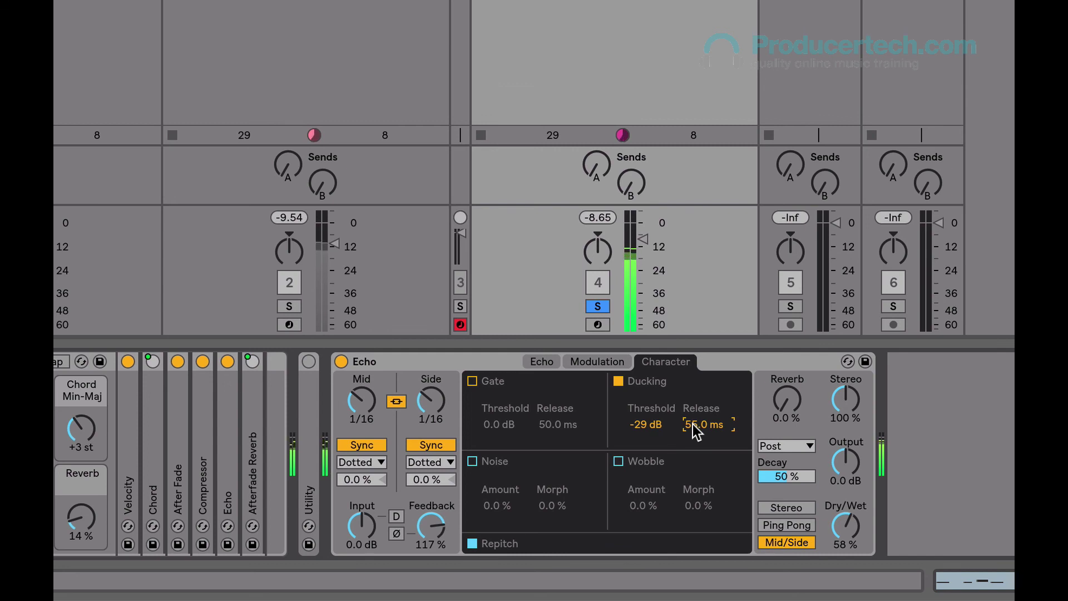
# Turn on Wobble at 81%, set Feedback 104%, Reverb 64%, and delay times to 1/32
pyautogui.click(620, 463)
pyautogui.moveTo(639, 505); pyautogui.dragTo(639, 488)
pyautogui.moveTo(432, 523); pyautogui.dragTo(433, 537)
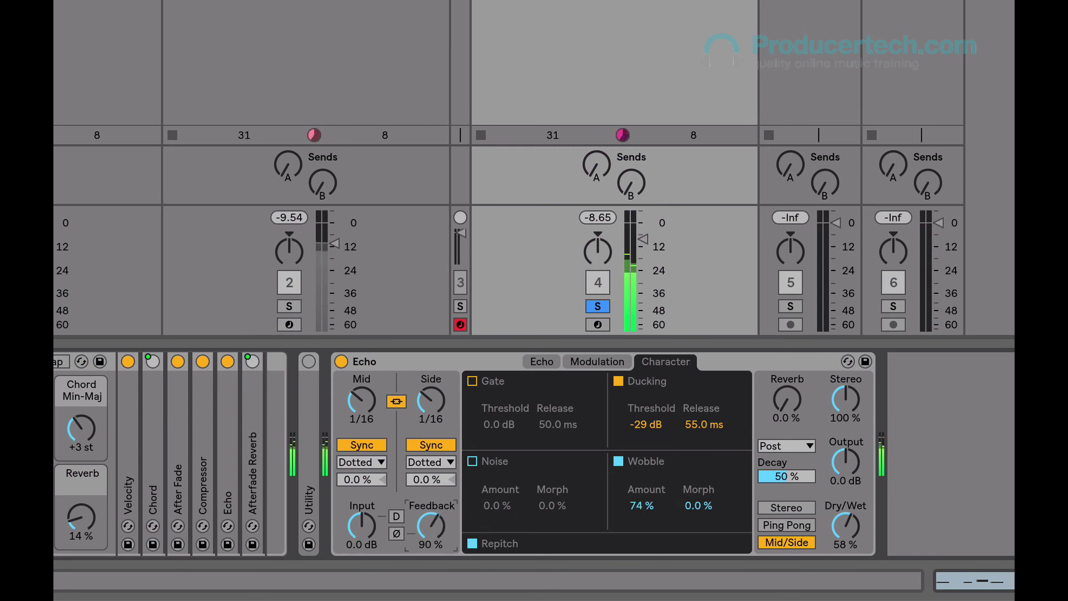
pyautogui.moveTo(641, 505); pyautogui.dragTo(641, 495)
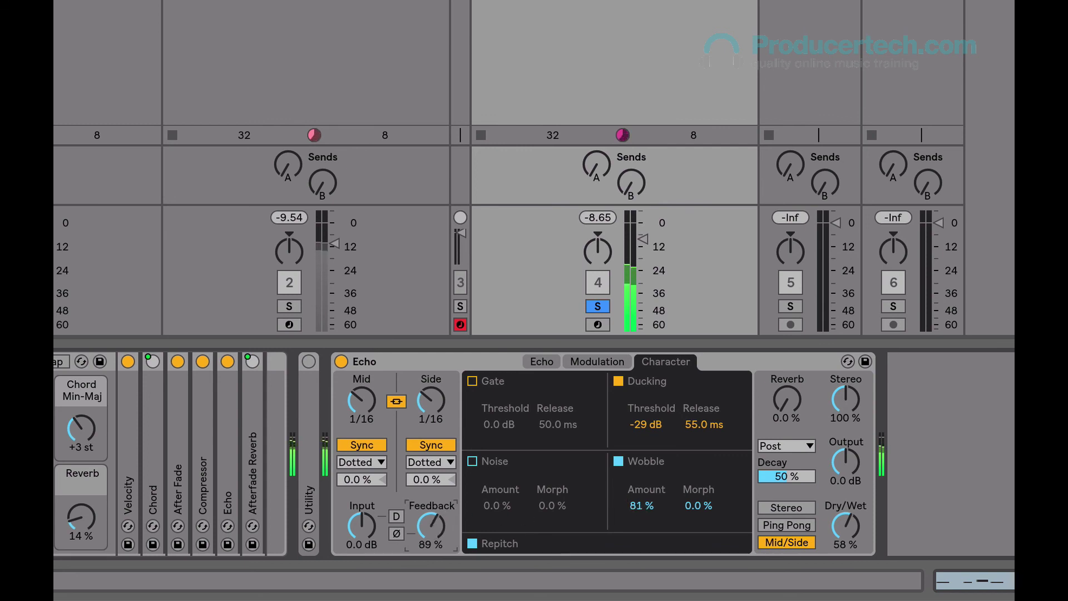
pyautogui.moveTo(437, 524); pyautogui.dragTo(437, 515)
pyautogui.moveTo(786, 398)
pyautogui.mouseDown()
pyautogui.moveTo(786, 382)
pyautogui.moveTo(787, 403)
pyautogui.mouseUp()
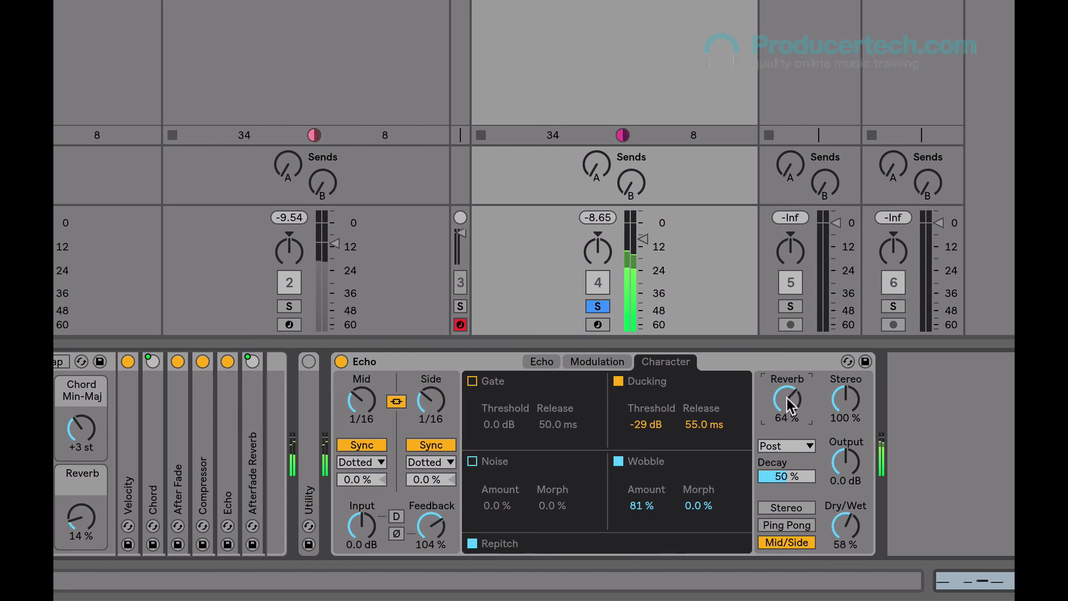
pyautogui.click(546, 366)
pyautogui.moveTo(362, 400); pyautogui.dragTo(361, 425)
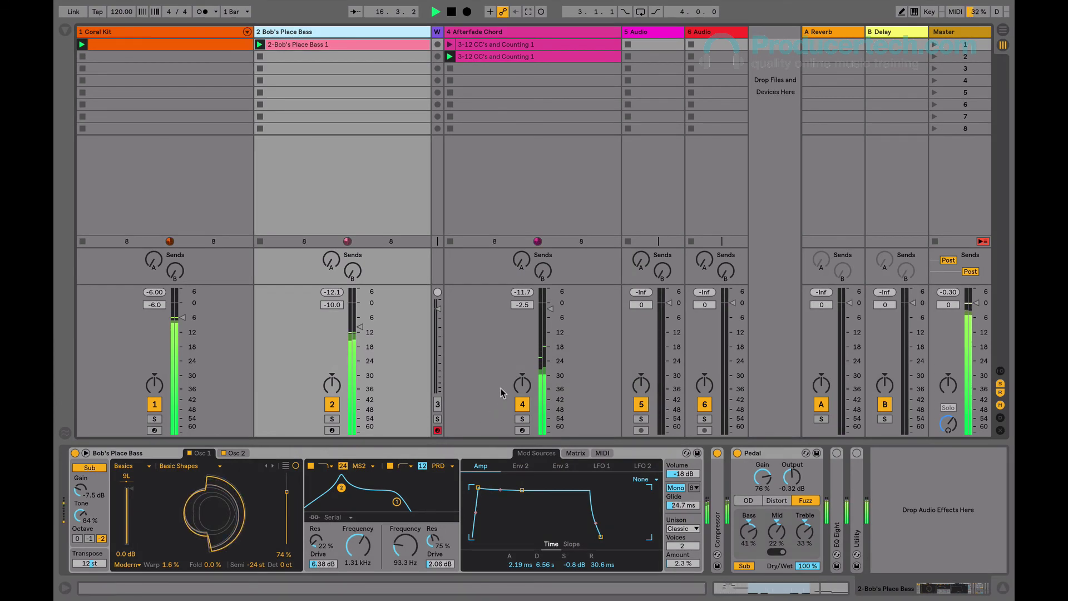
# Show the Coral Kit's Drum Buss, compare it bypassed with Ctrl+0, then stop playback
pyautogui.click(175, 30)
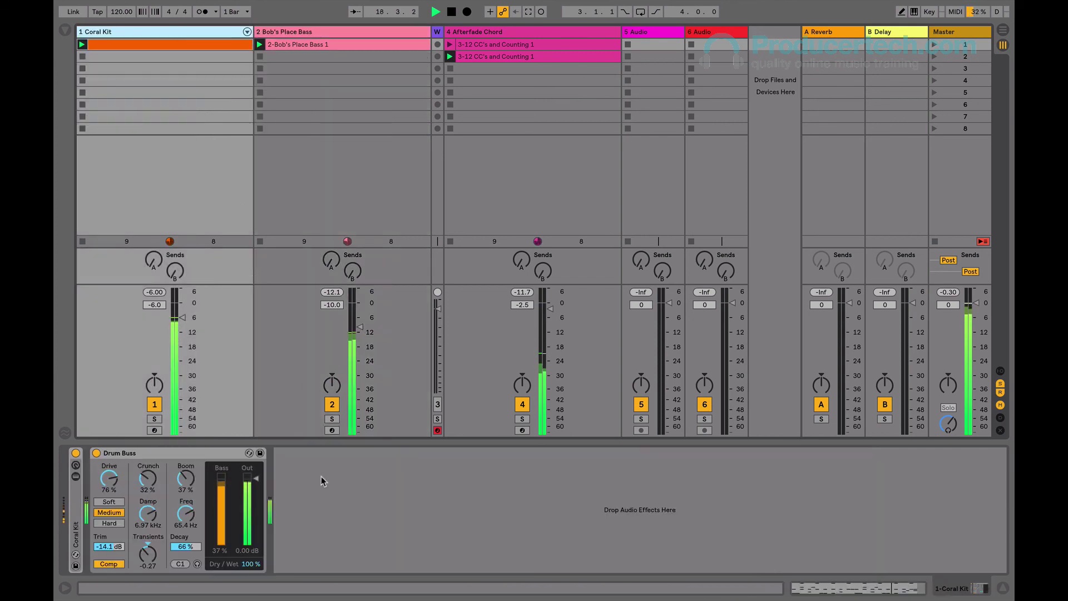
pyautogui.hotkey('ctrl', '0')
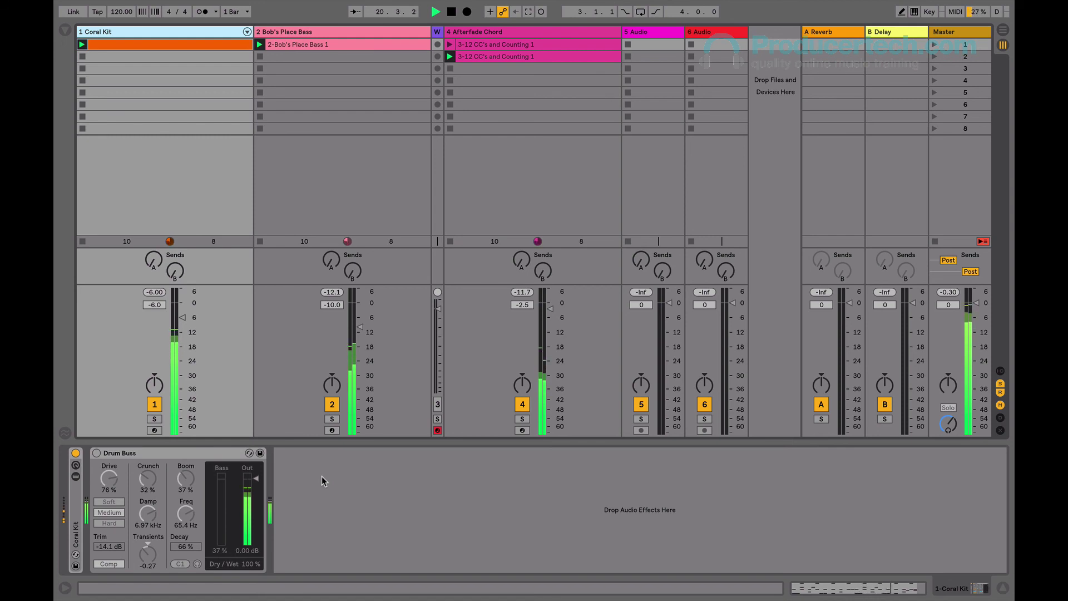
pyautogui.hotkey('ctrl', '0')
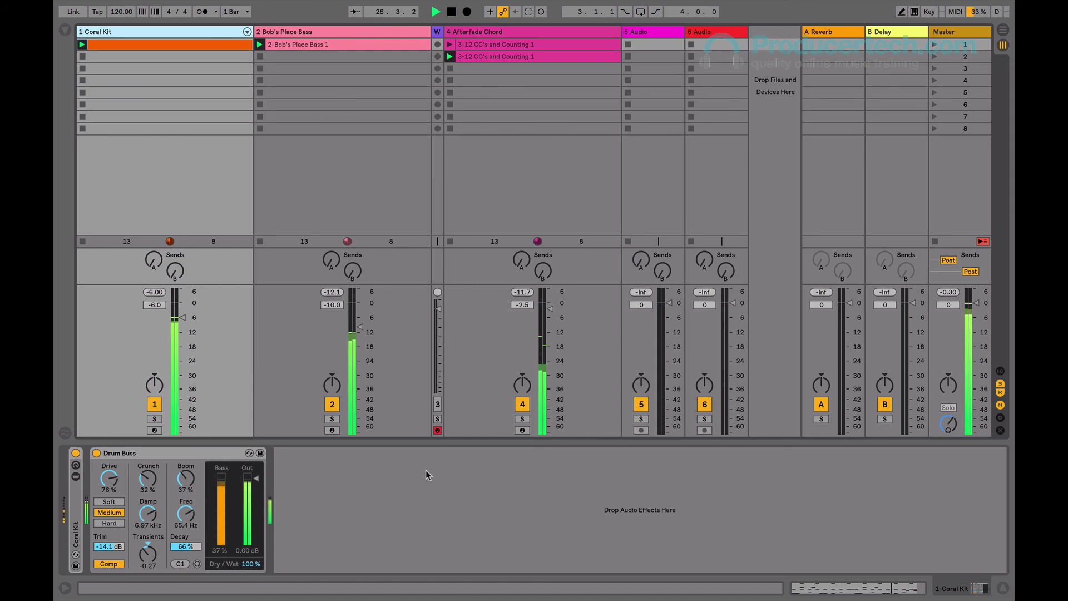
pyautogui.press('space')
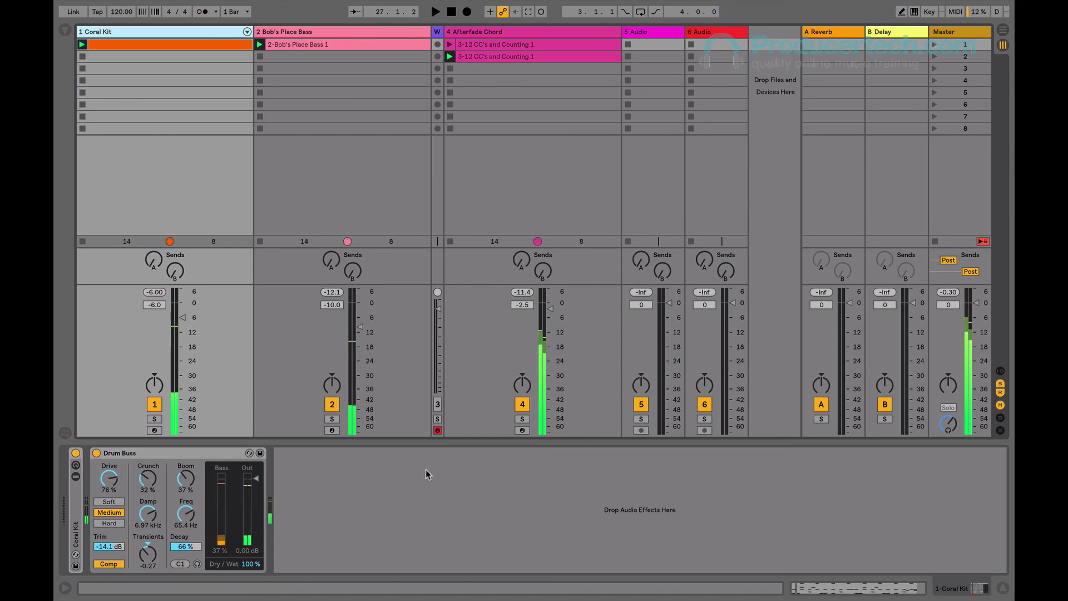